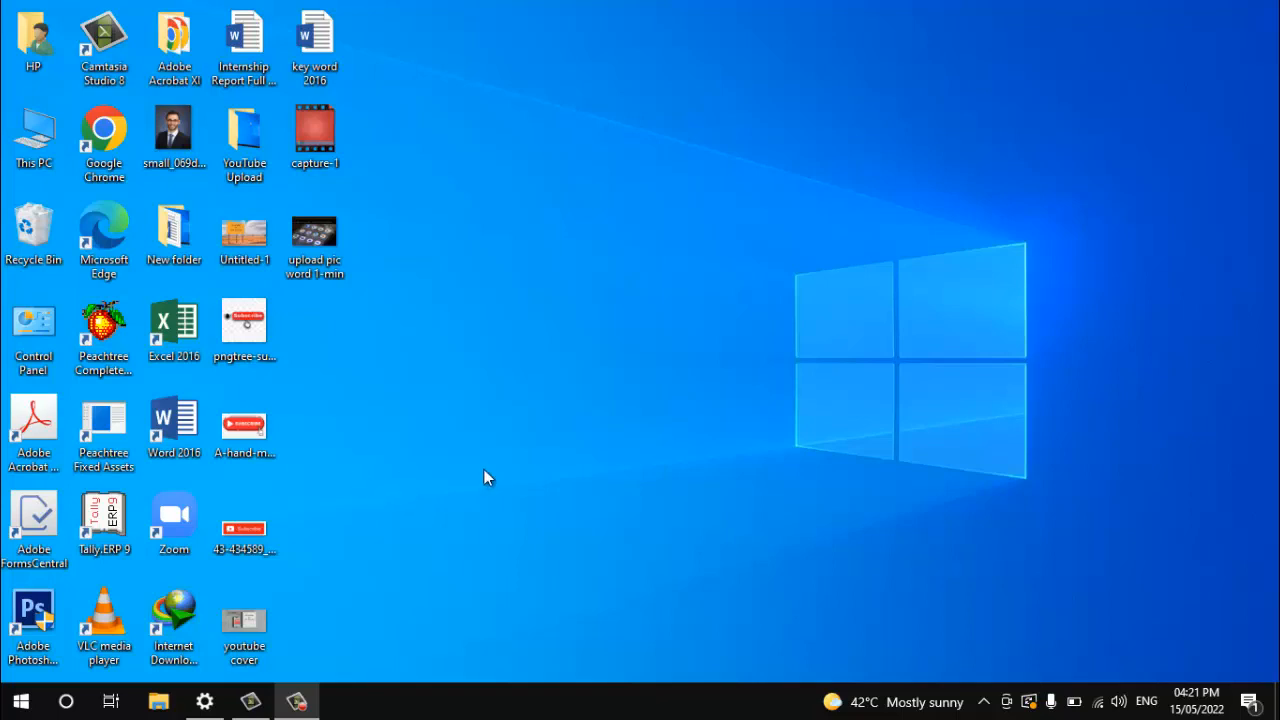
# - Open Word 2016 and create a blank document
pyautogui.doubleClick(194, 428)
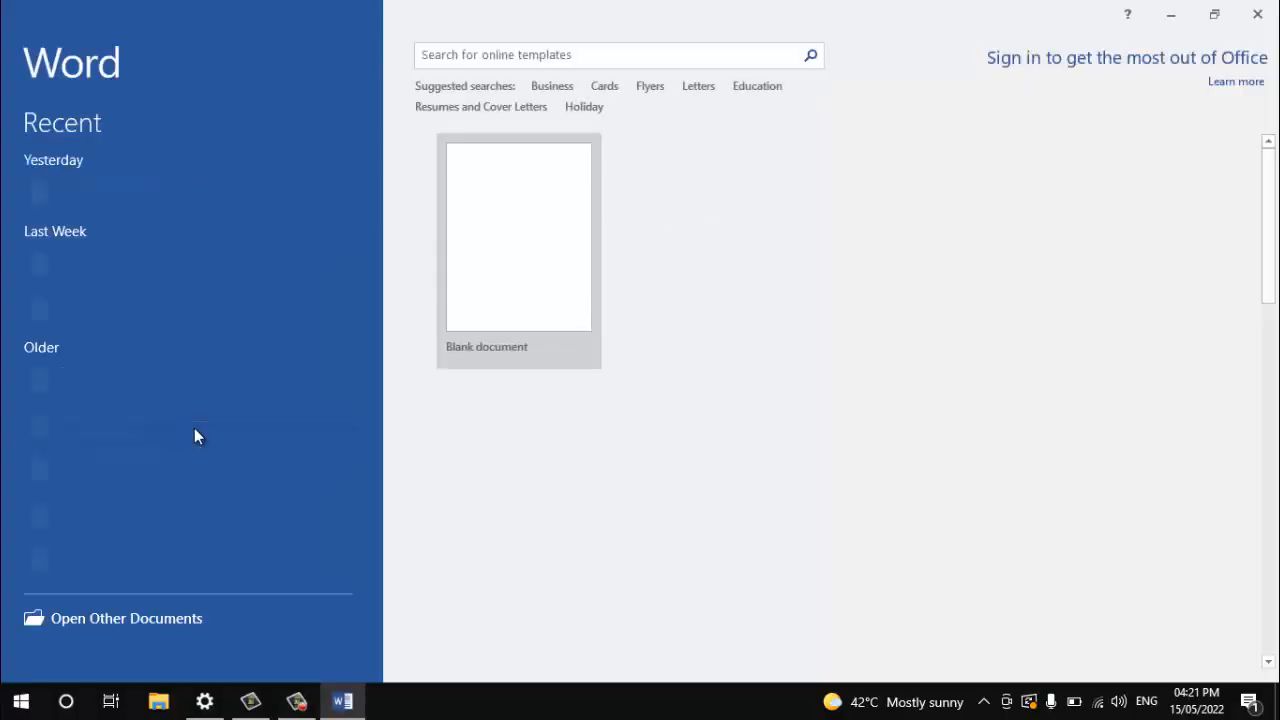
pyautogui.click(486, 364)
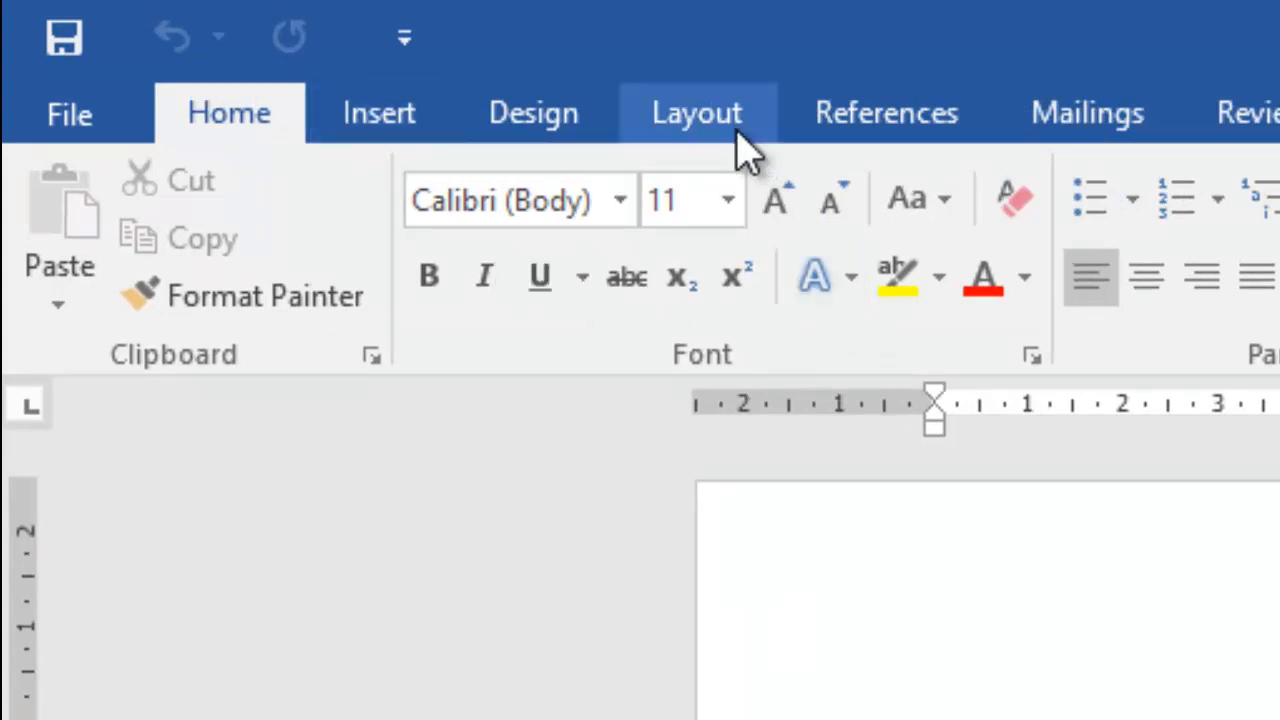
# - Preview the Line and Pie chart types, and insert a Clustered Column chart into the document
pyautogui.click(432, 118)
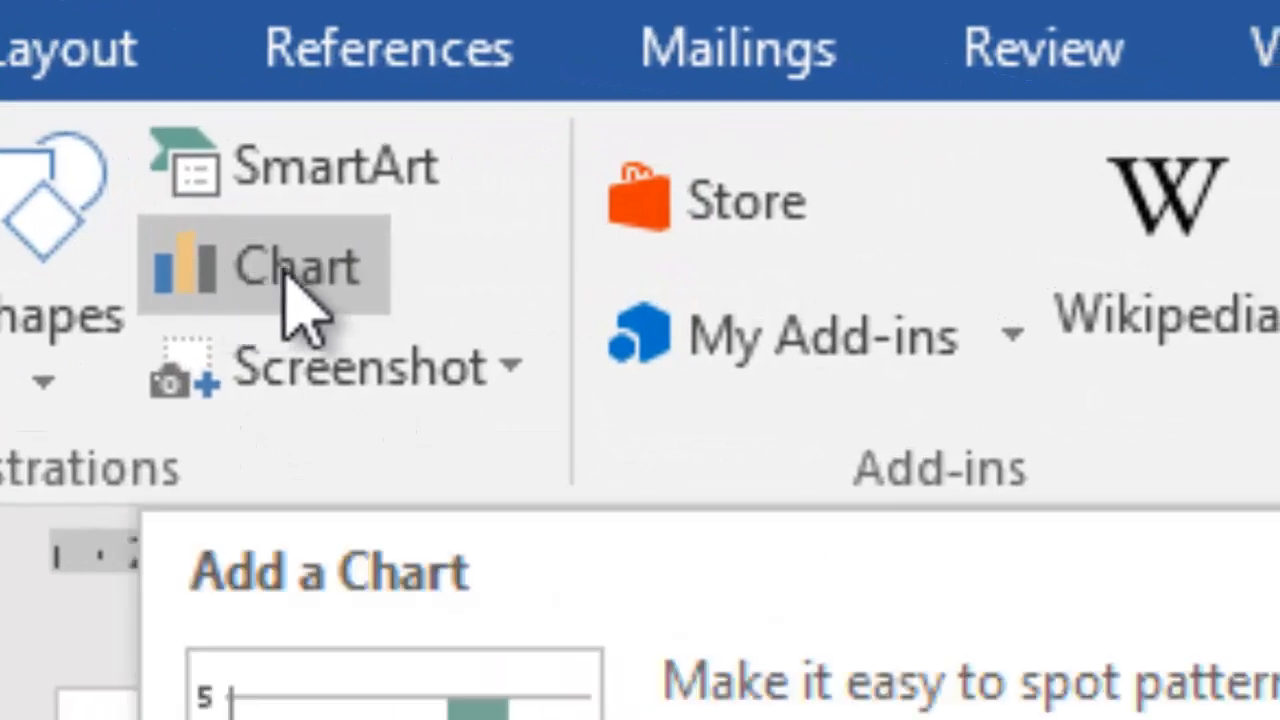
pyautogui.click(290, 272)
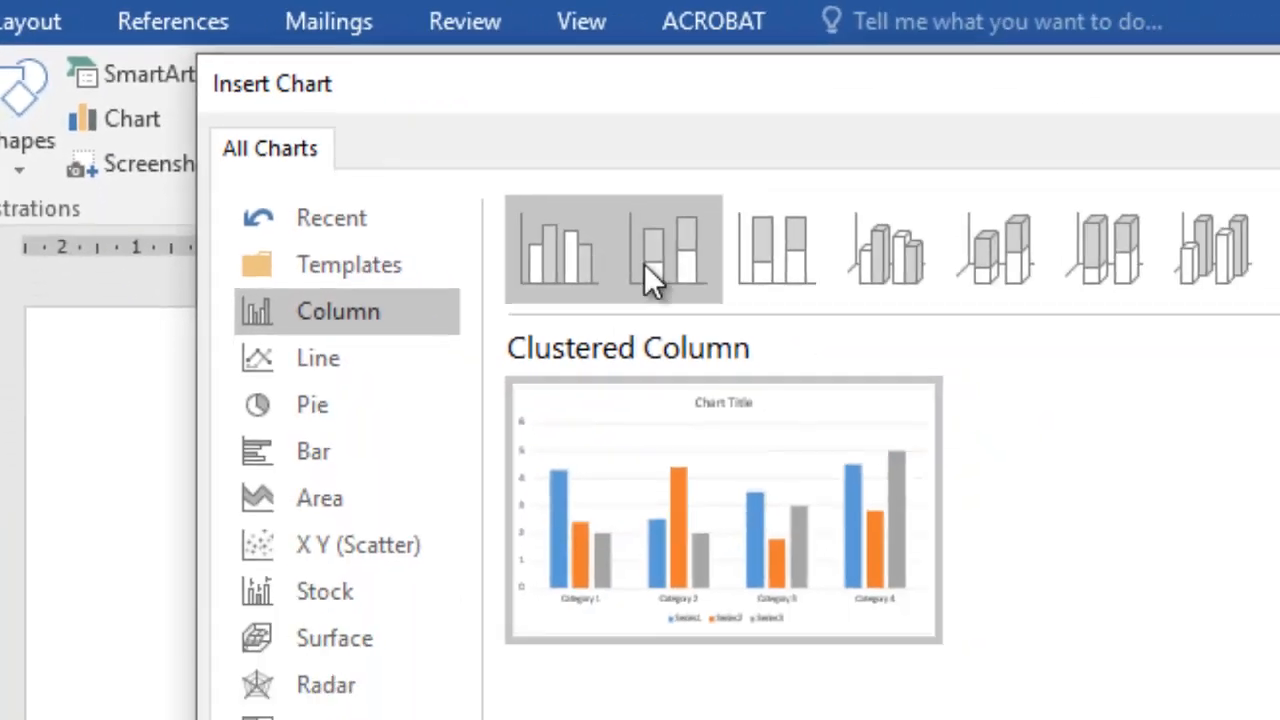
pyautogui.moveTo(563, 449)
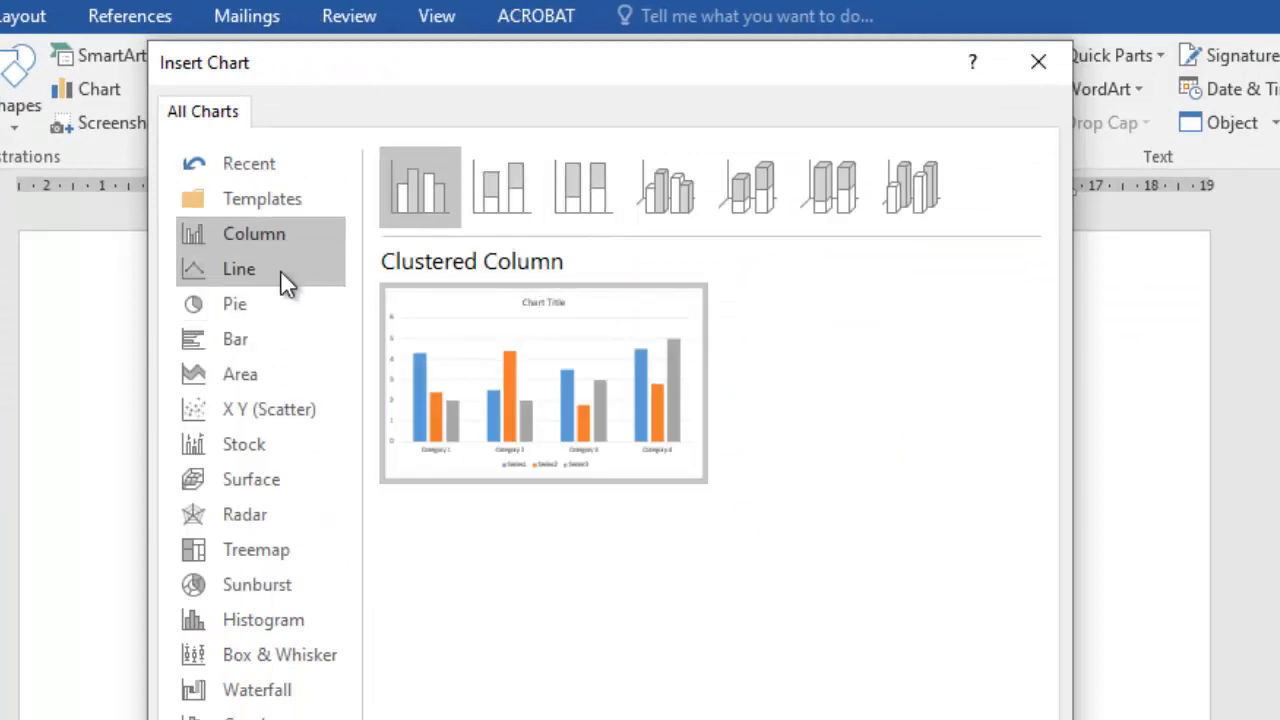
pyautogui.click(273, 270)
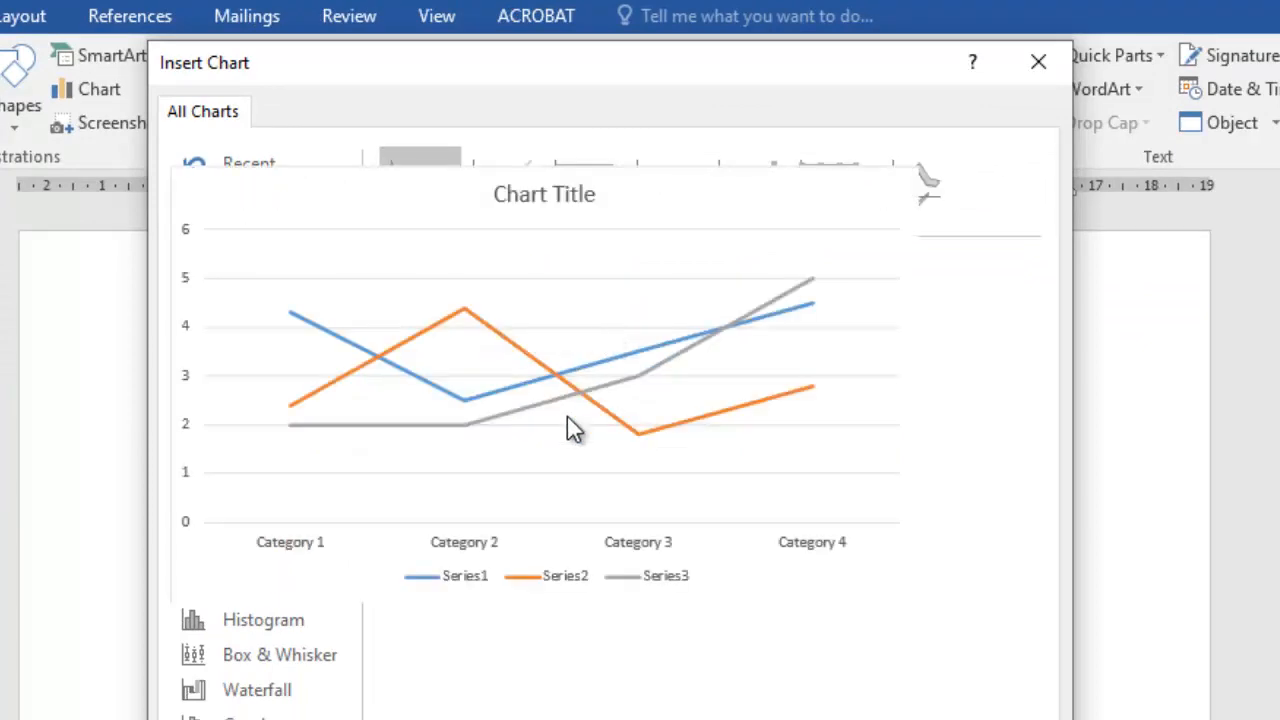
pyautogui.click(268, 304)
pyautogui.moveTo(560, 395)
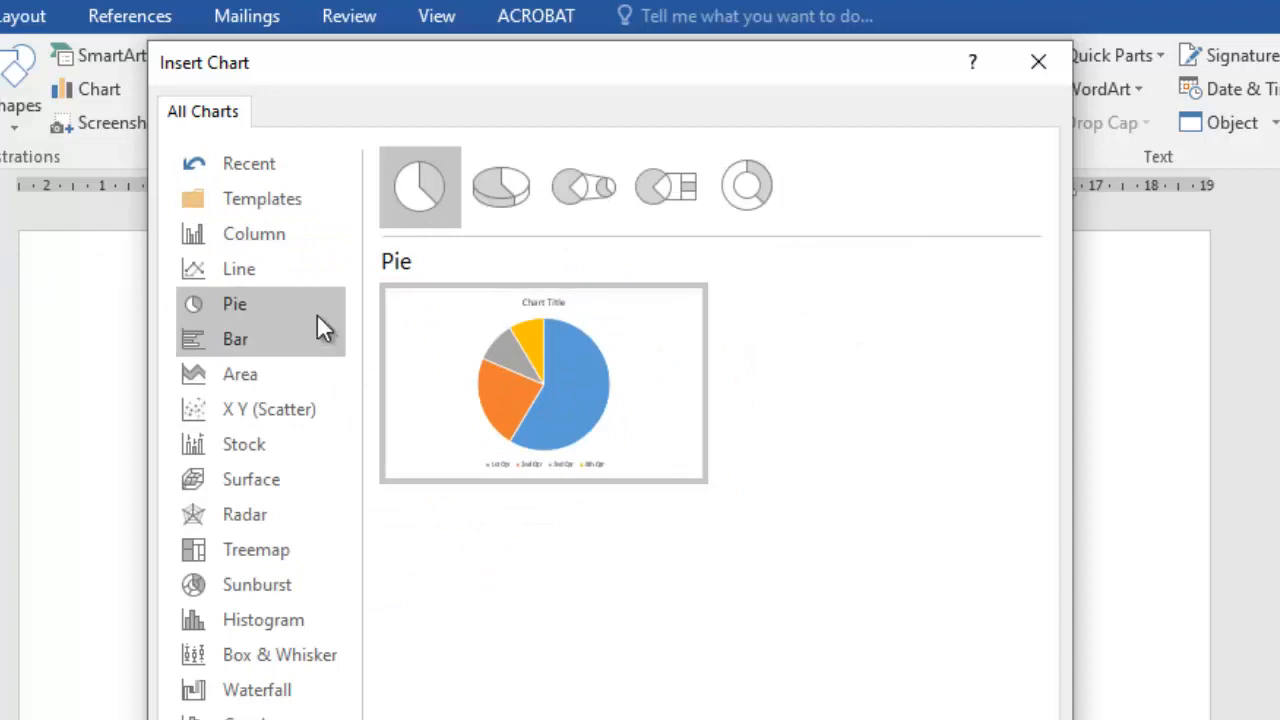
pyautogui.click(286, 237)
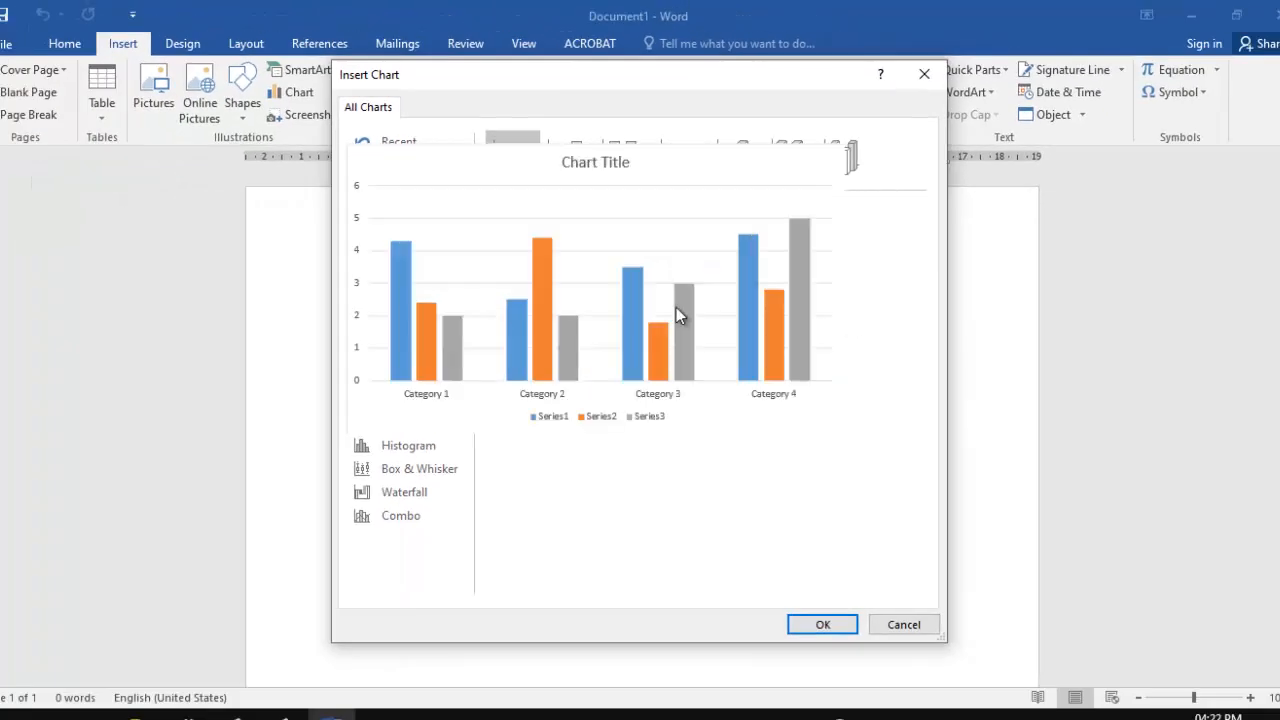
pyautogui.click(821, 624)
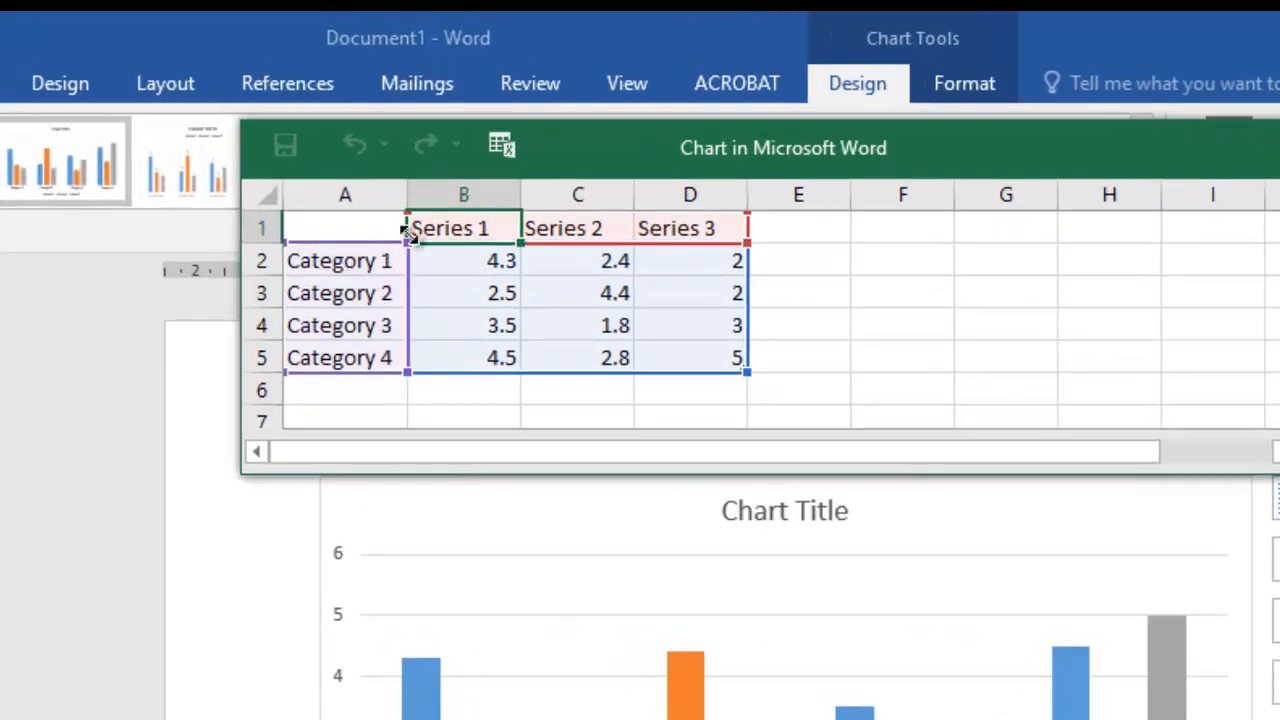
# - Rename the three series headings in the chart's data sheet as bat, football and pen
pyautogui.doubleClick(455, 231)
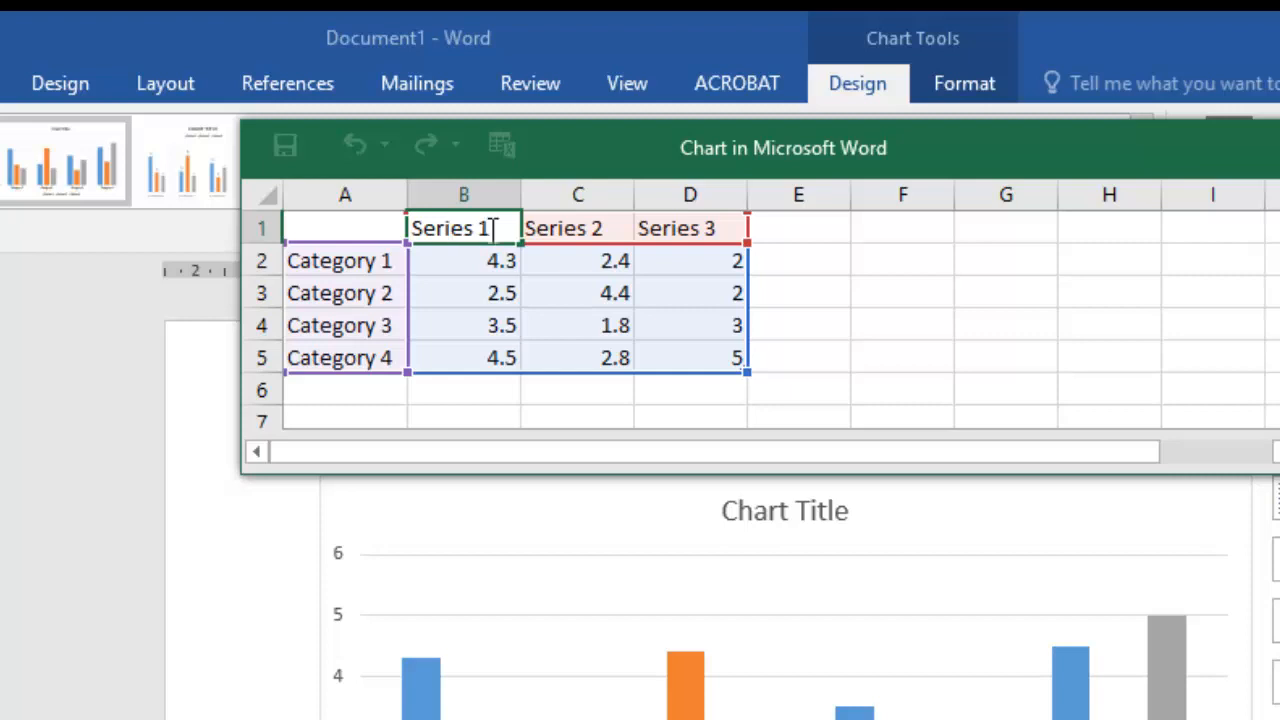
pyautogui.moveTo(491, 229); pyautogui.dragTo(303, 234)
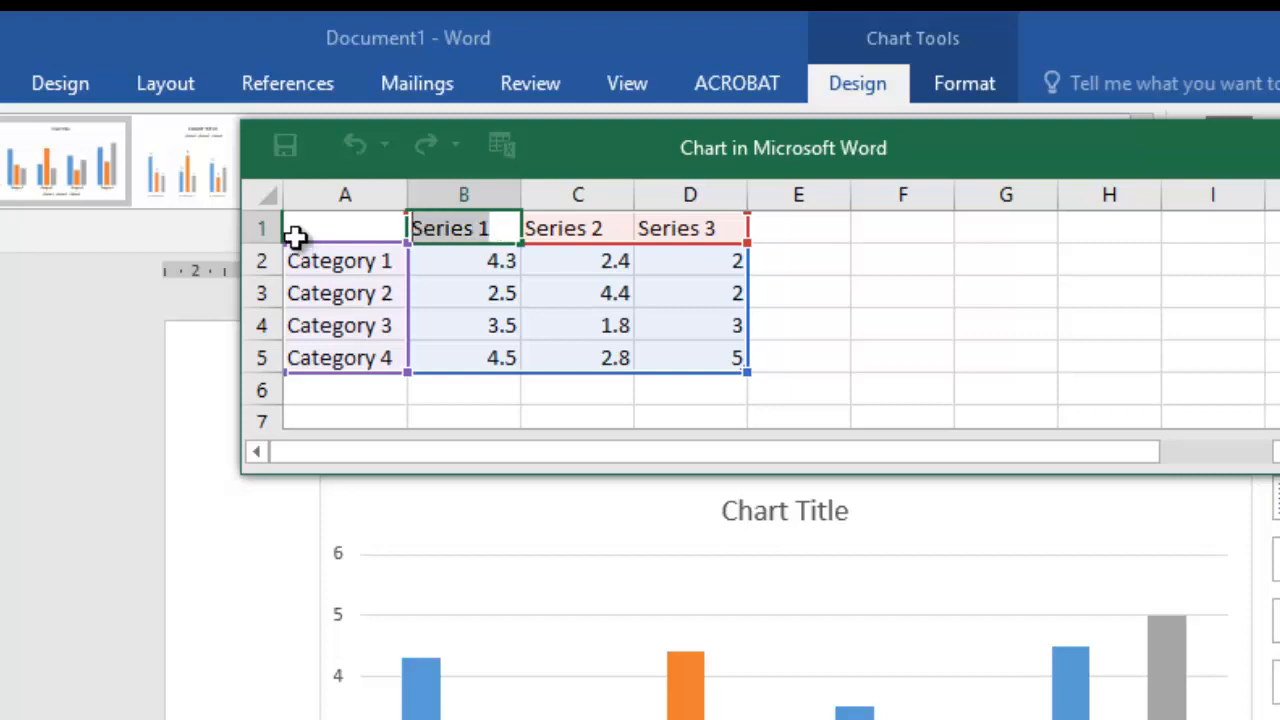
pyautogui.write('bat')
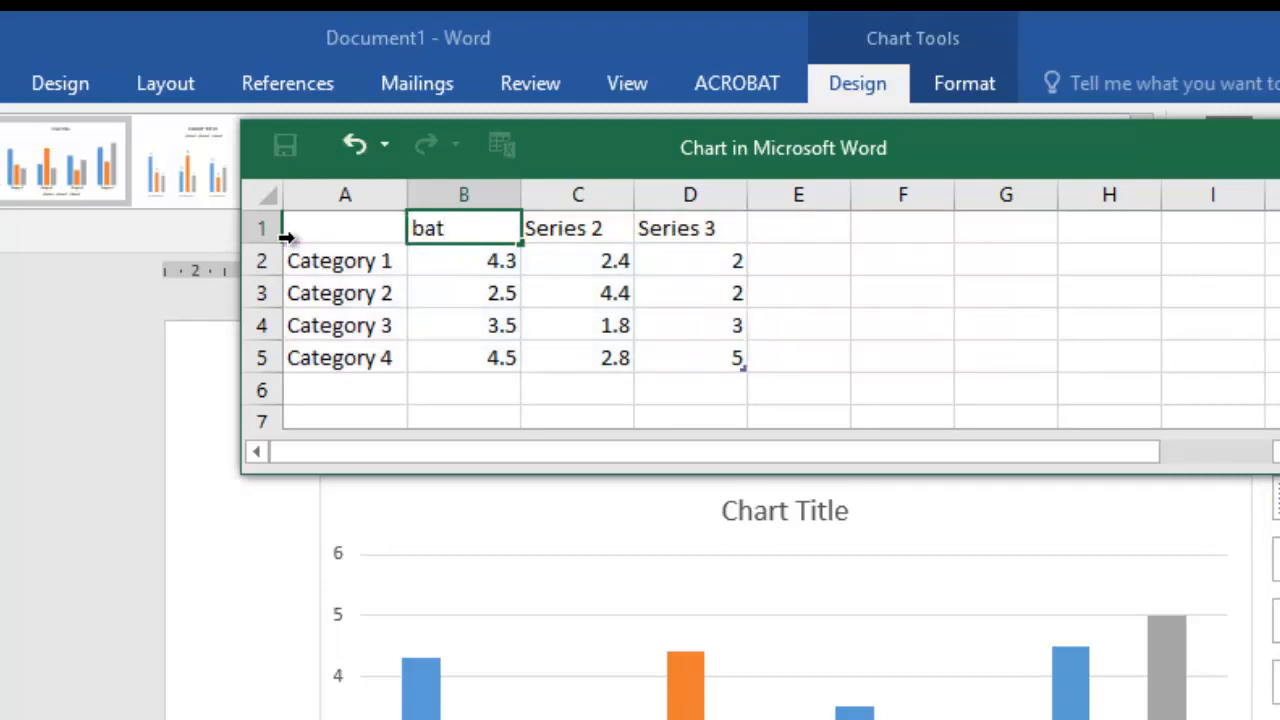
pyautogui.press('Tab')
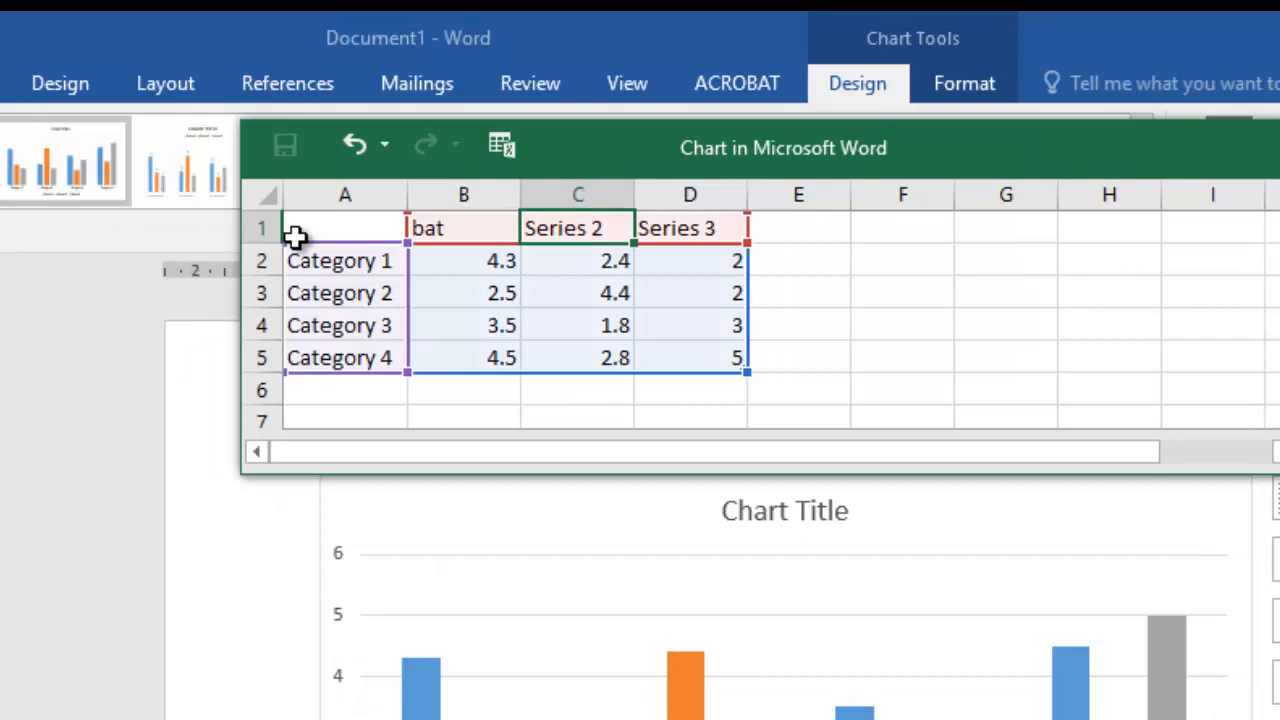
pyautogui.write('fo')
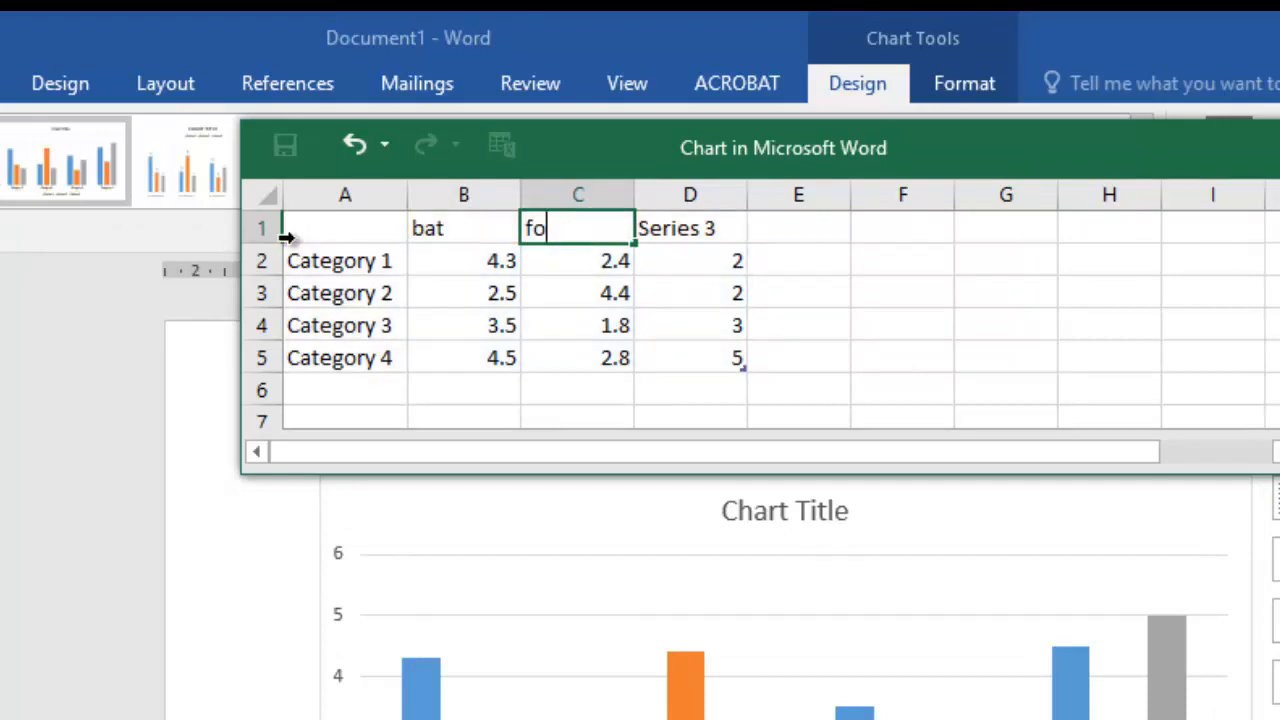
pyautogui.write('otball')
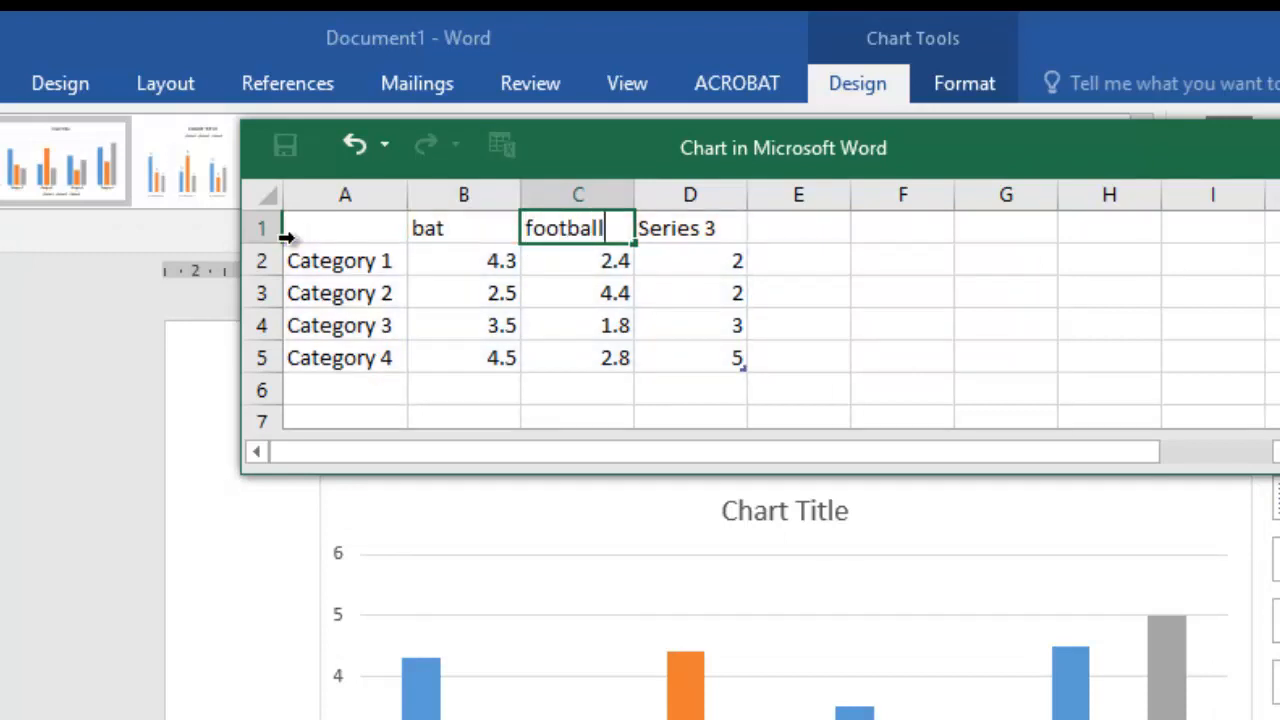
pyautogui.press('Tab')
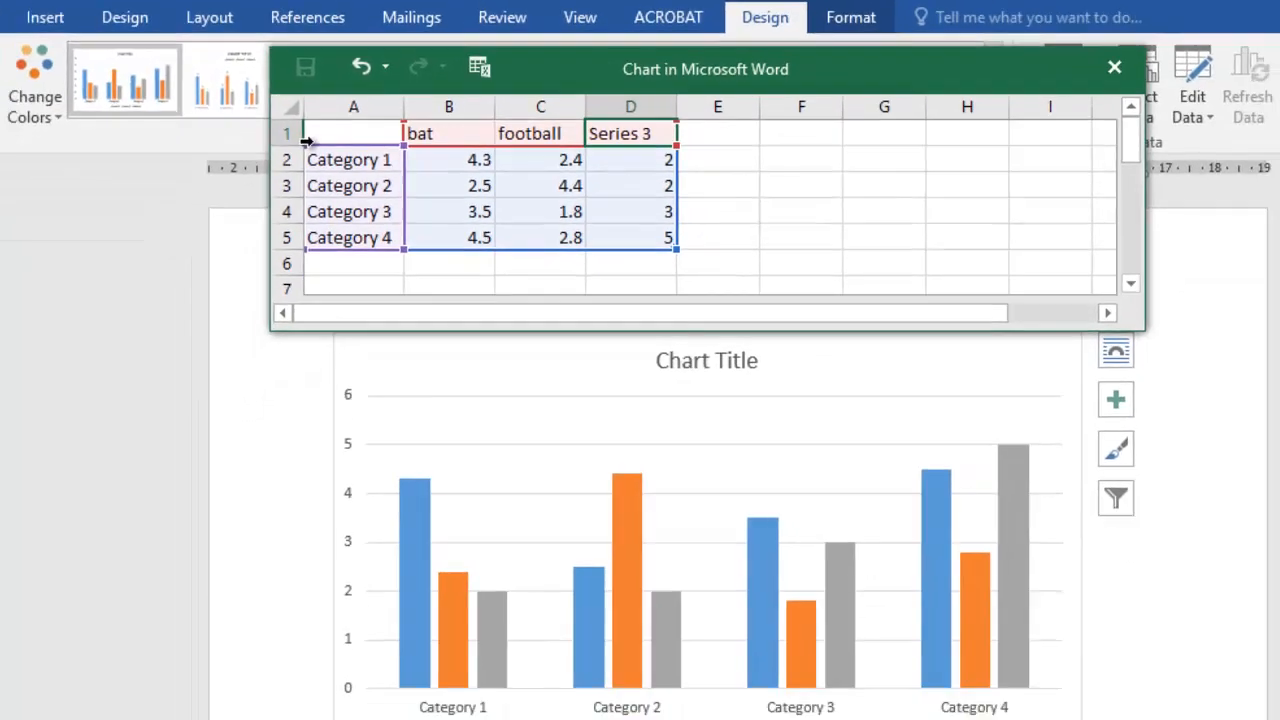
pyautogui.write('pen')
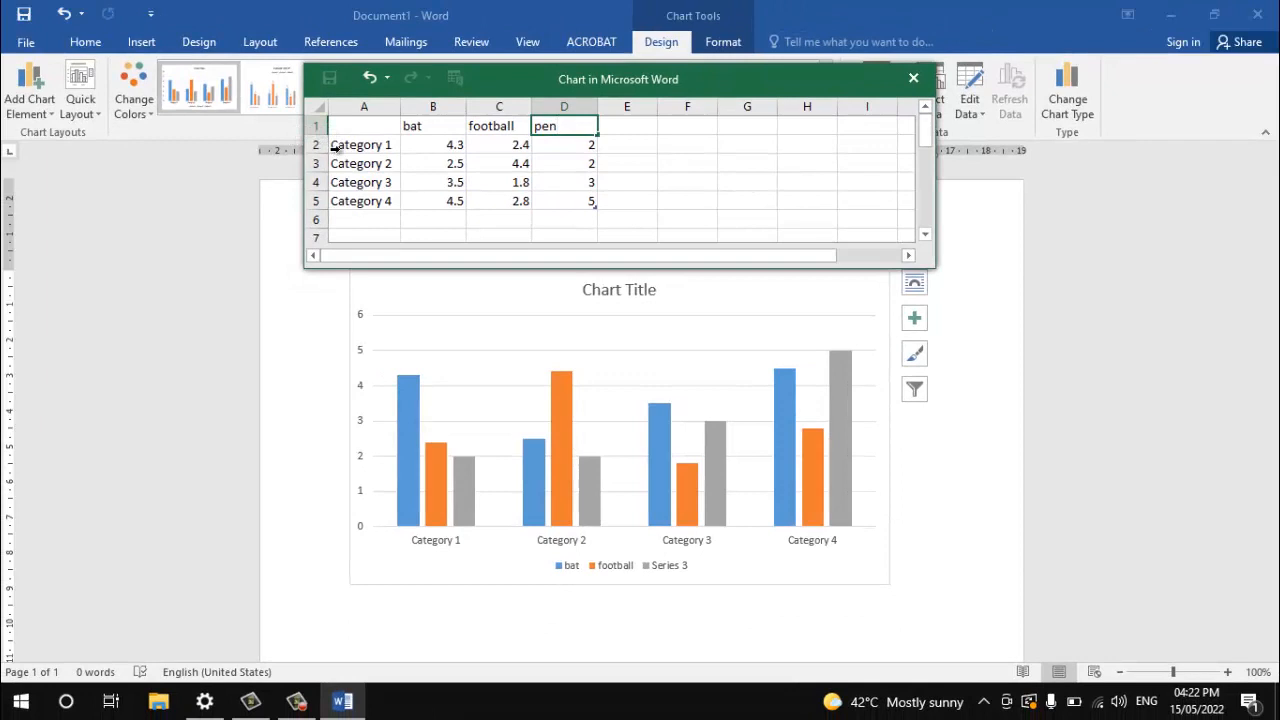
# - Replace the Category 1 label in the chart data with jan 2022
pyautogui.click(353, 150)
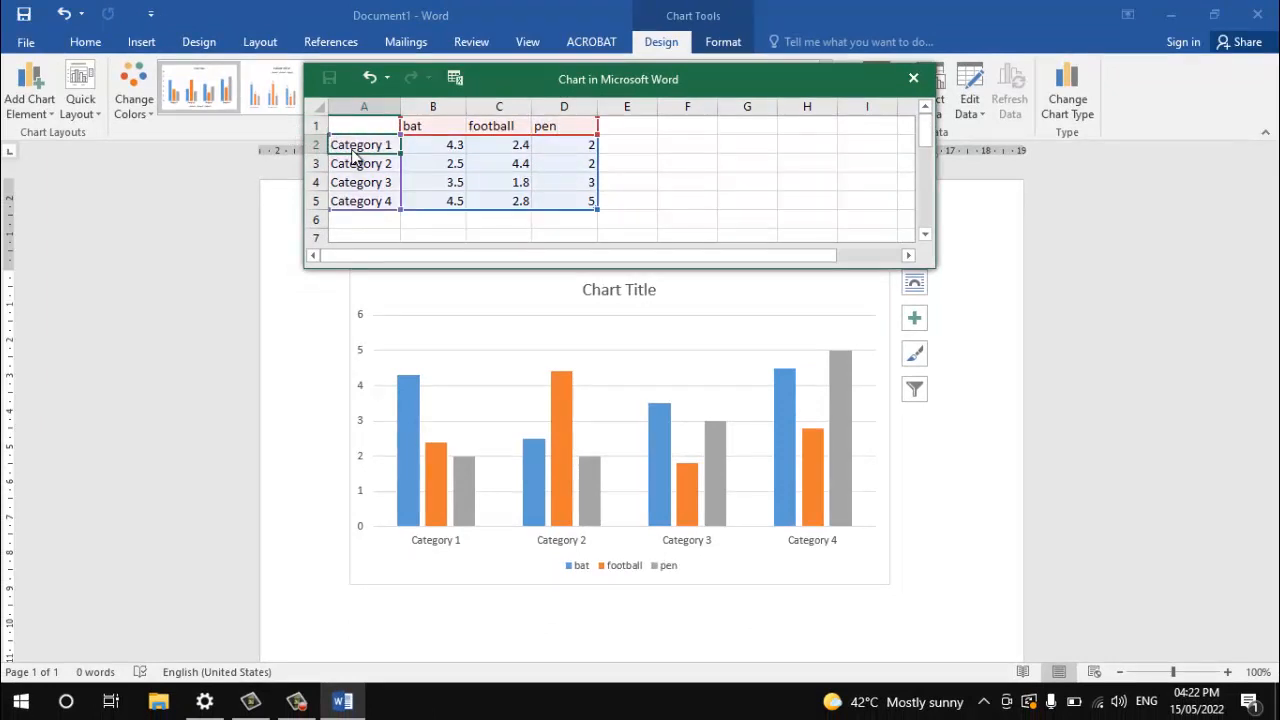
pyautogui.write('jan')
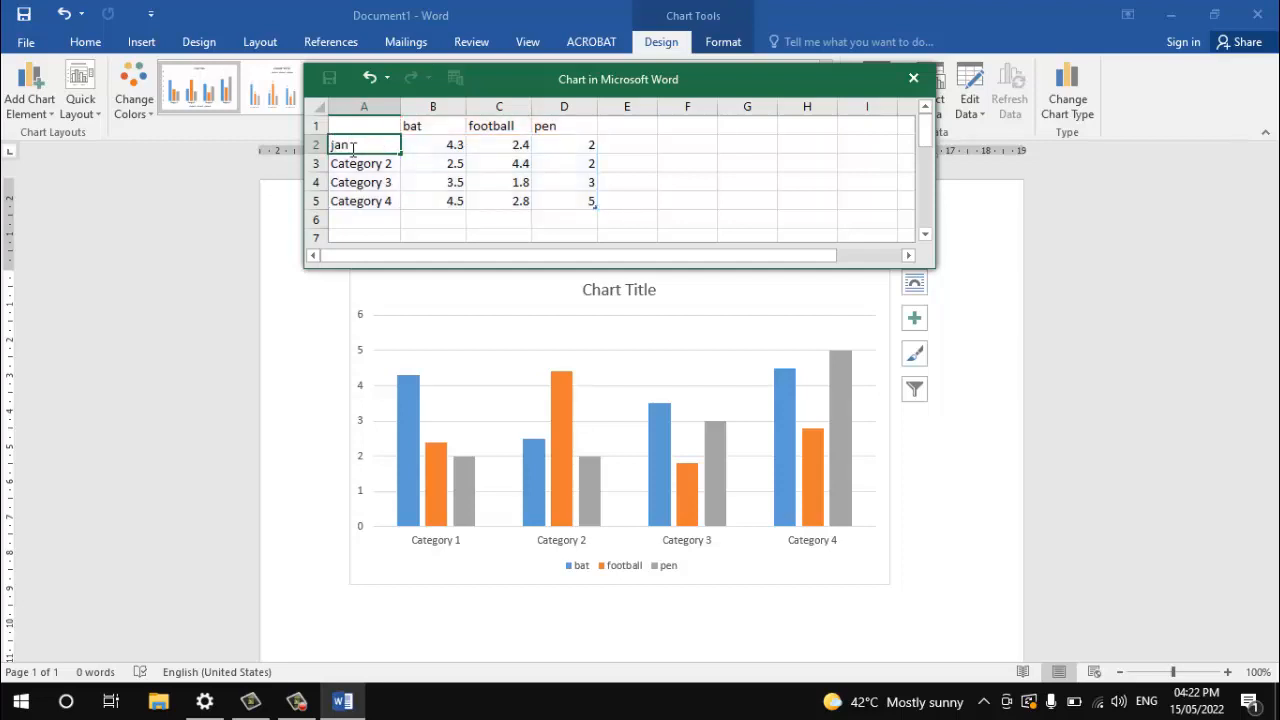
pyautogui.write(' 2020')
pyautogui.write('22')
pyautogui.press('Return')
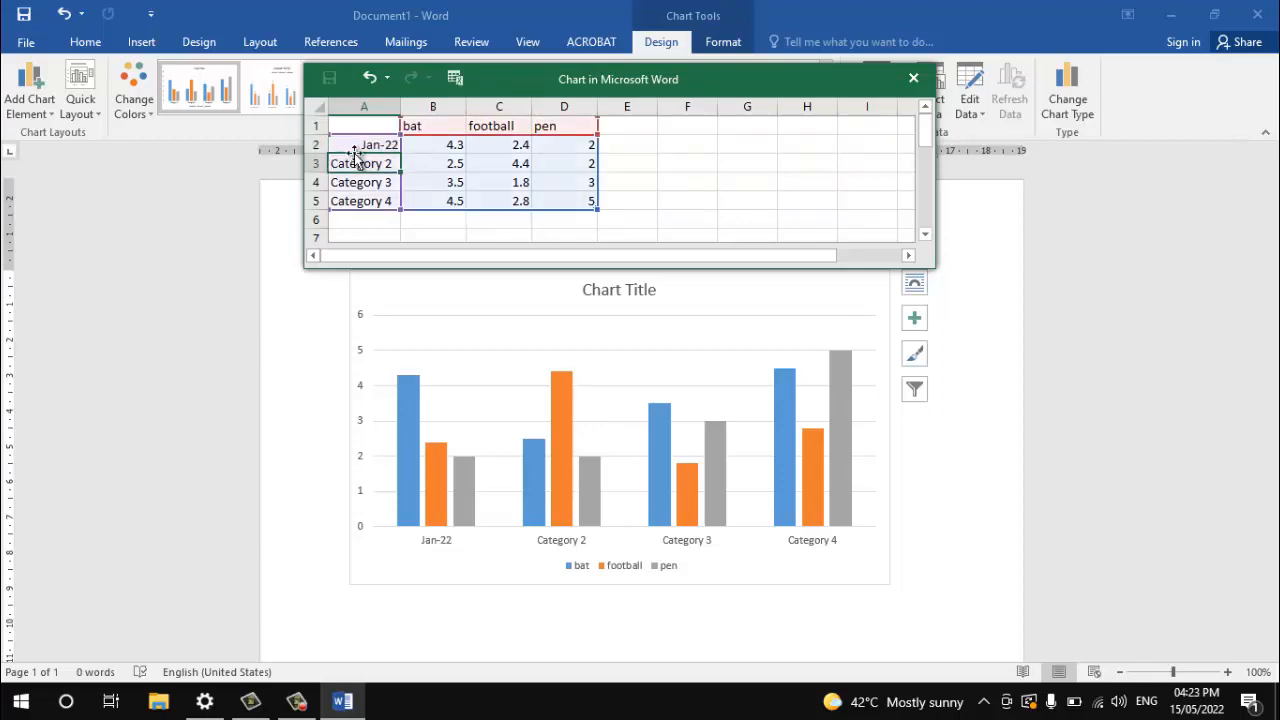
# - Replace the Category 2 label in the chart data with feb 2022
pyautogui.doubleClick(365, 162)
pyautogui.press('BackSpace')
pyautogui.write('feb')
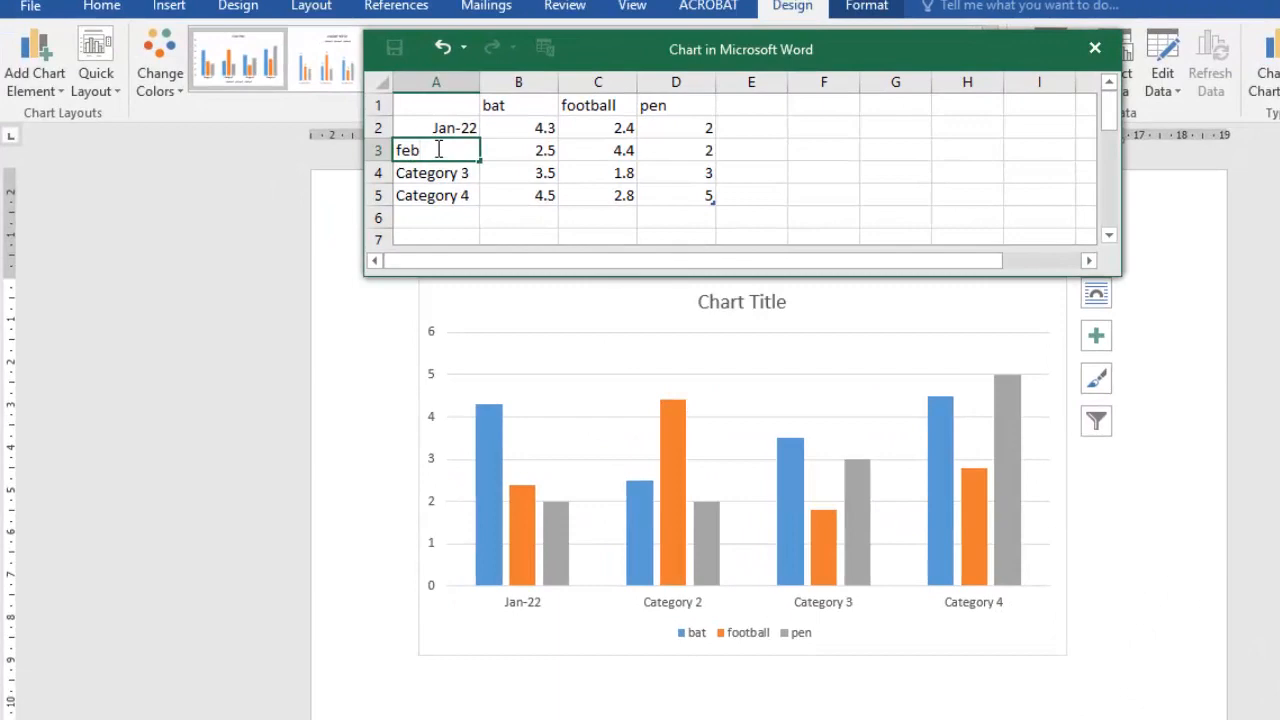
pyautogui.write(' 2020')
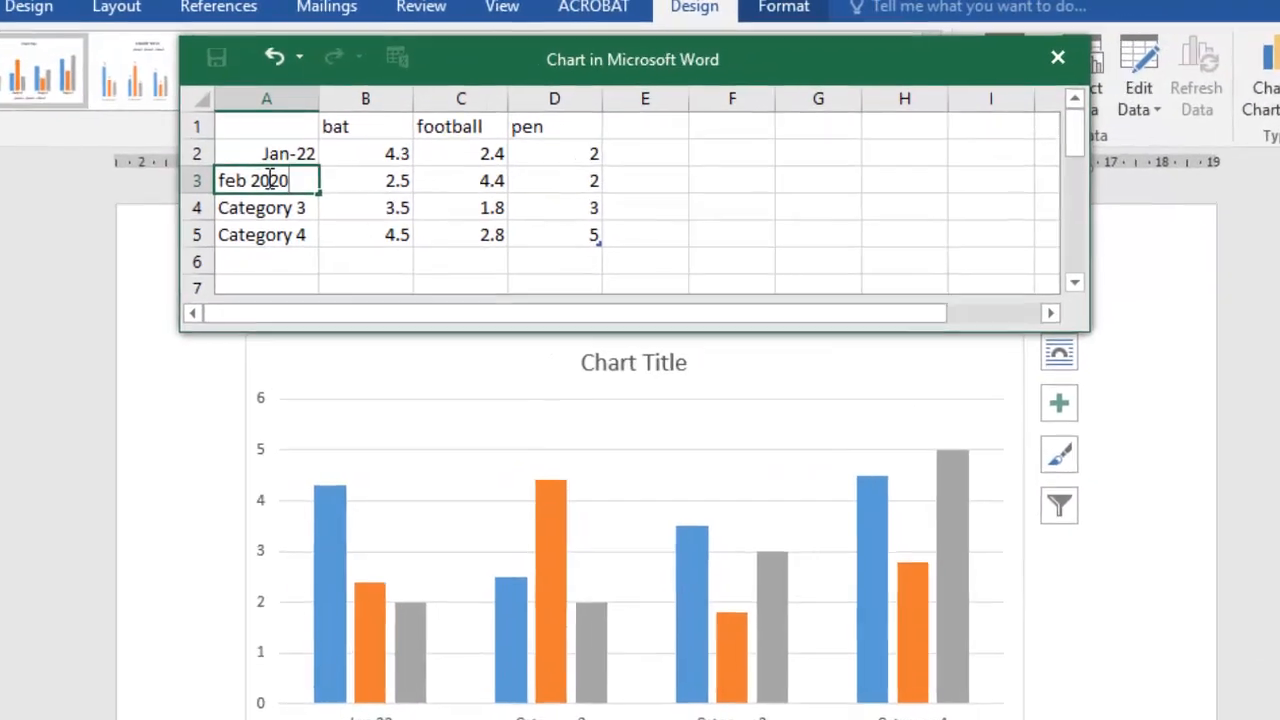
pyautogui.press('BackSpace')
pyautogui.press('BackSpace')
pyautogui.write('22')
pyautogui.press('Return')
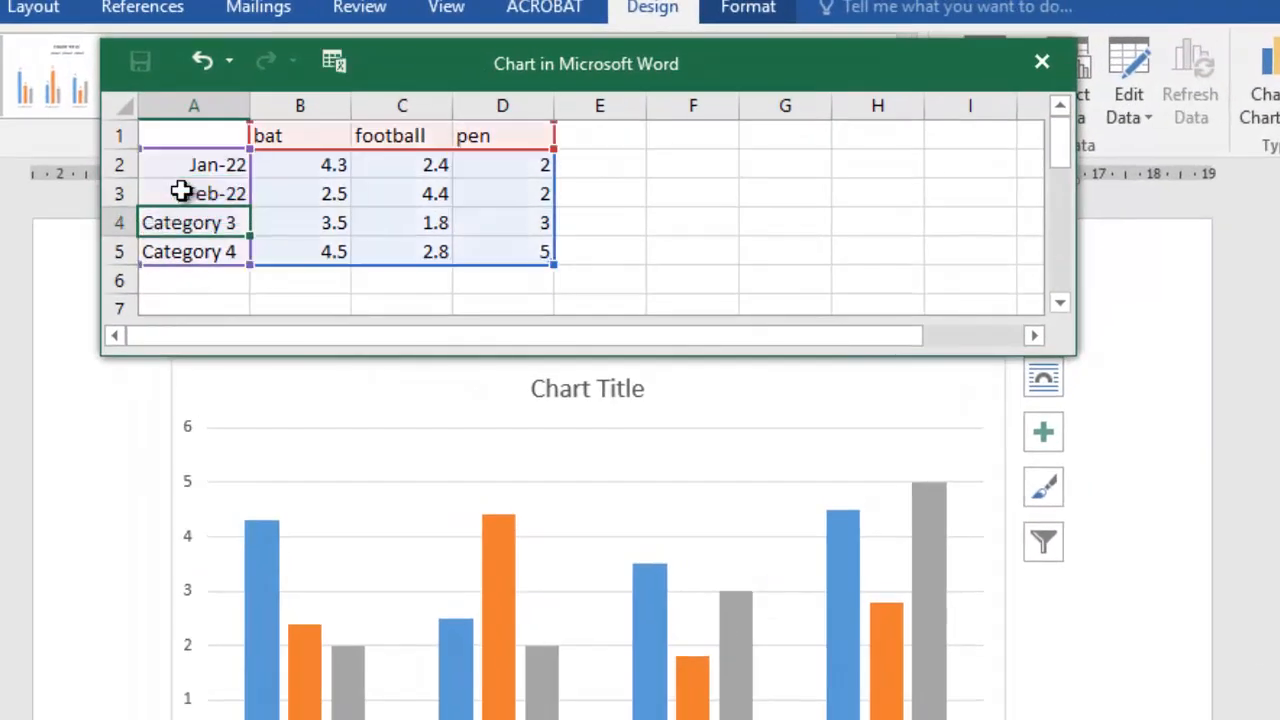
# - Replace the Category 3 and Category 4 labels in the chart data with march 2022 and april 2022
pyautogui.click(181, 192)
pyautogui.click(174, 222)
pyautogui.write('march')
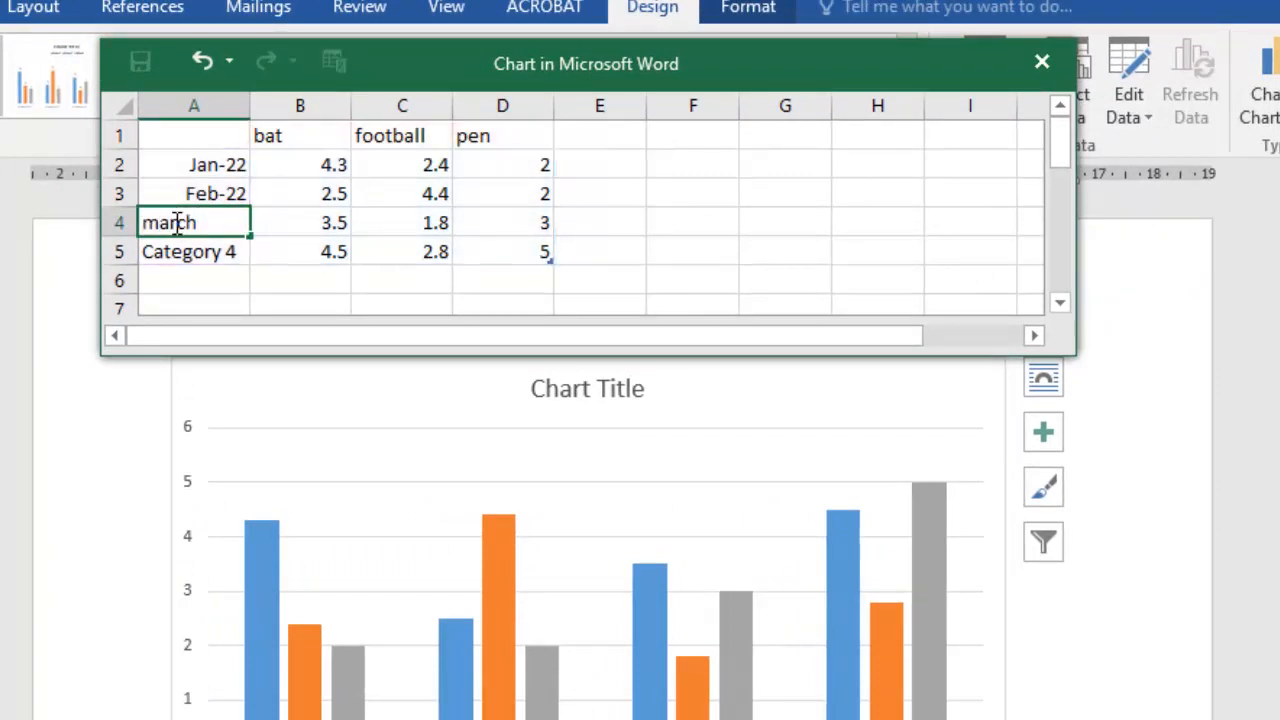
pyautogui.write(' 2022')
pyautogui.press('Return')
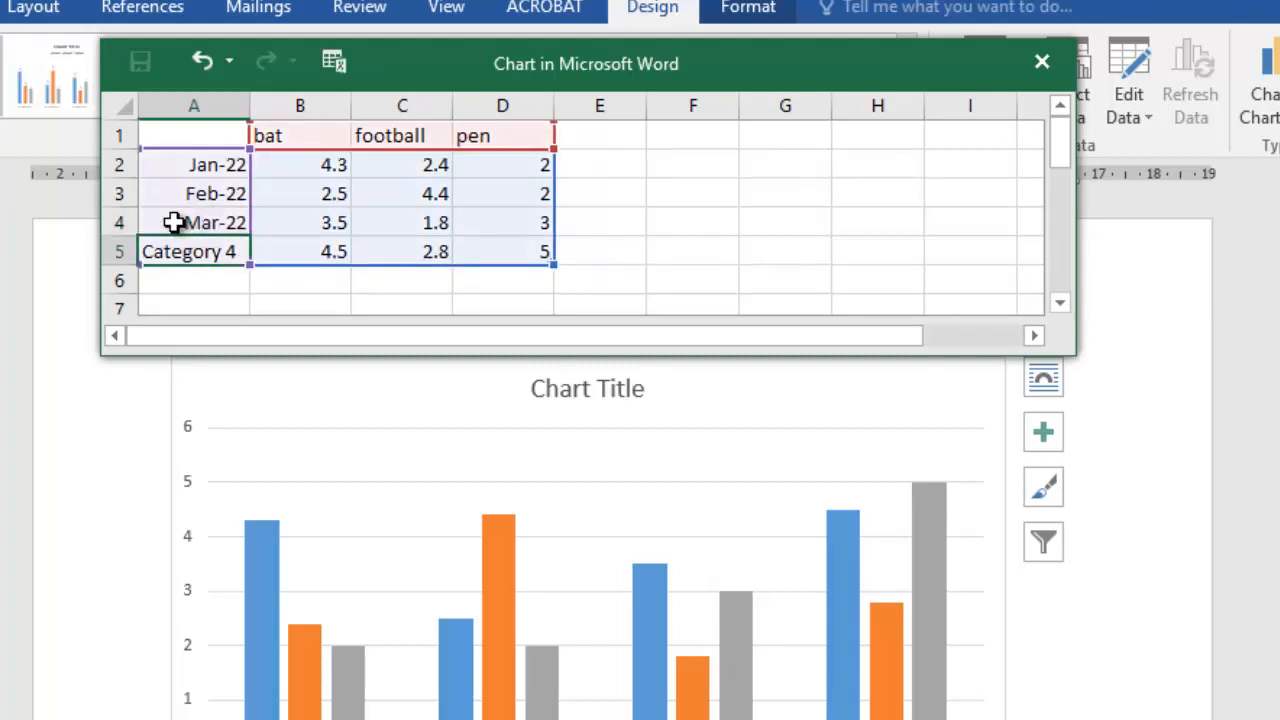
pyautogui.write('april')
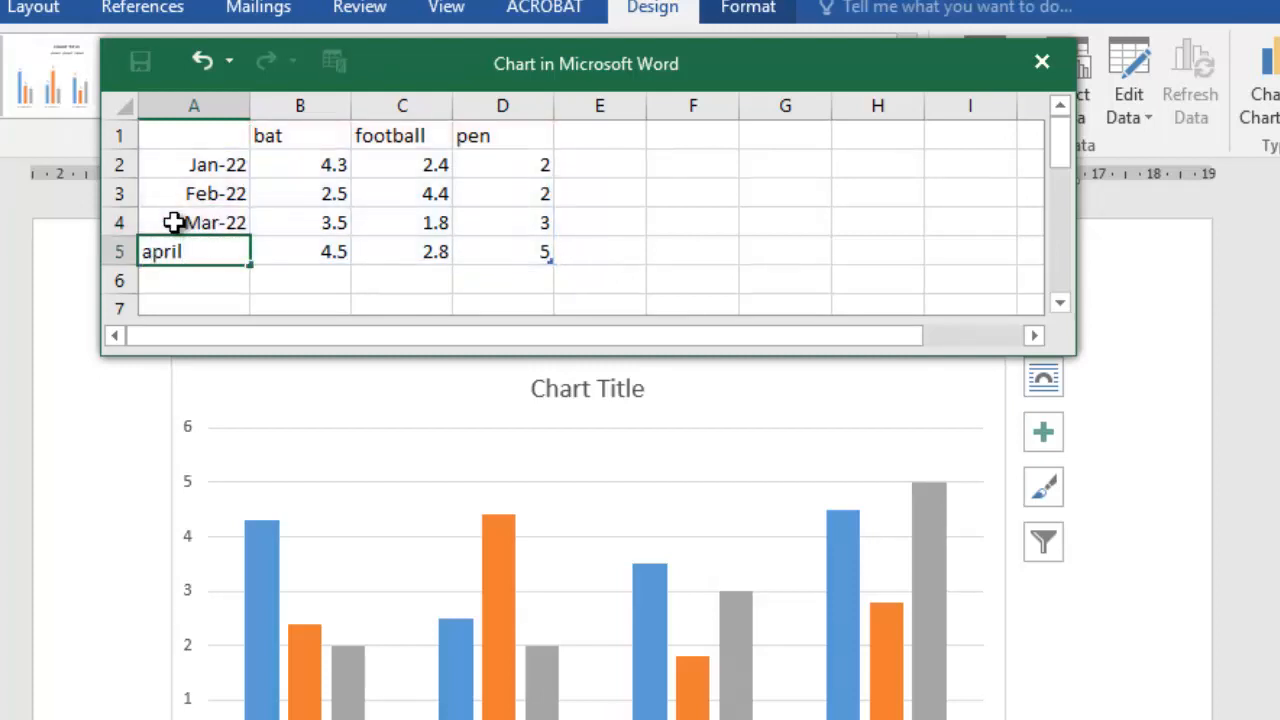
pyautogui.write('2')
pyautogui.press('BackSpace')
pyautogui.write('2022')
pyautogui.press('Return')
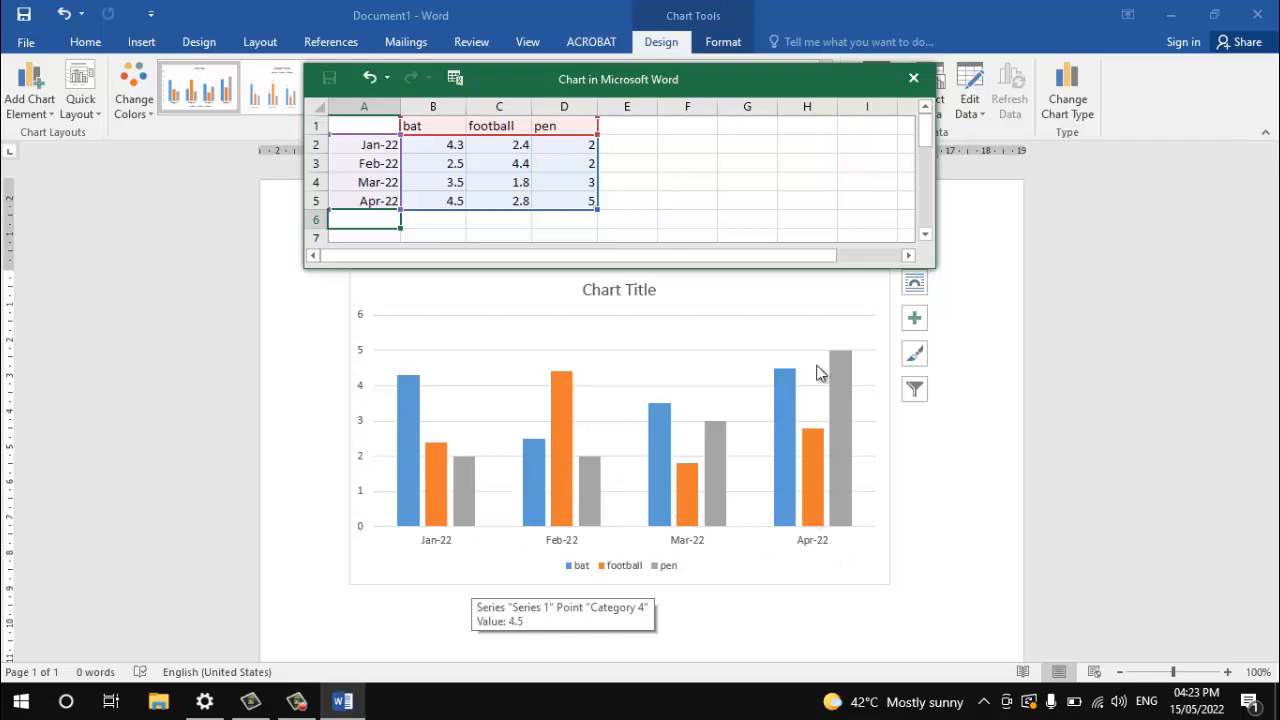
# - Set the bat values for January to April to 500, 250, 100 and 600
pyautogui.click(455, 145)
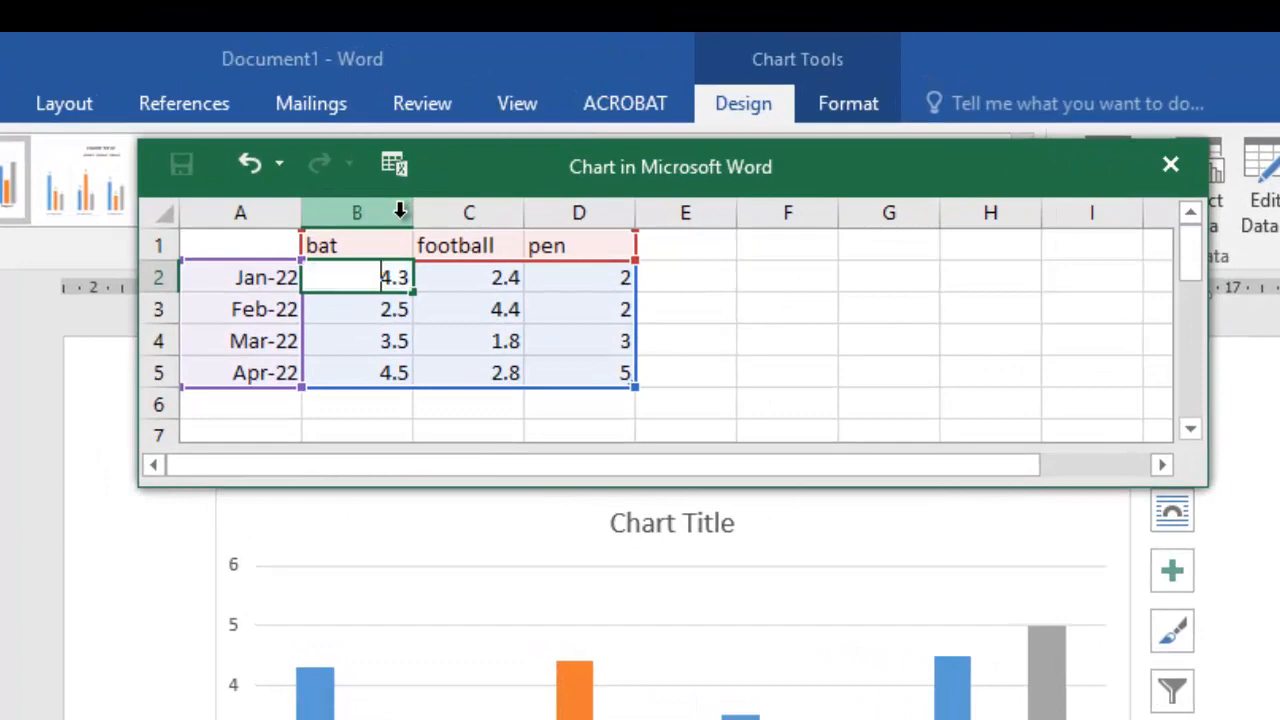
pyautogui.write('500')
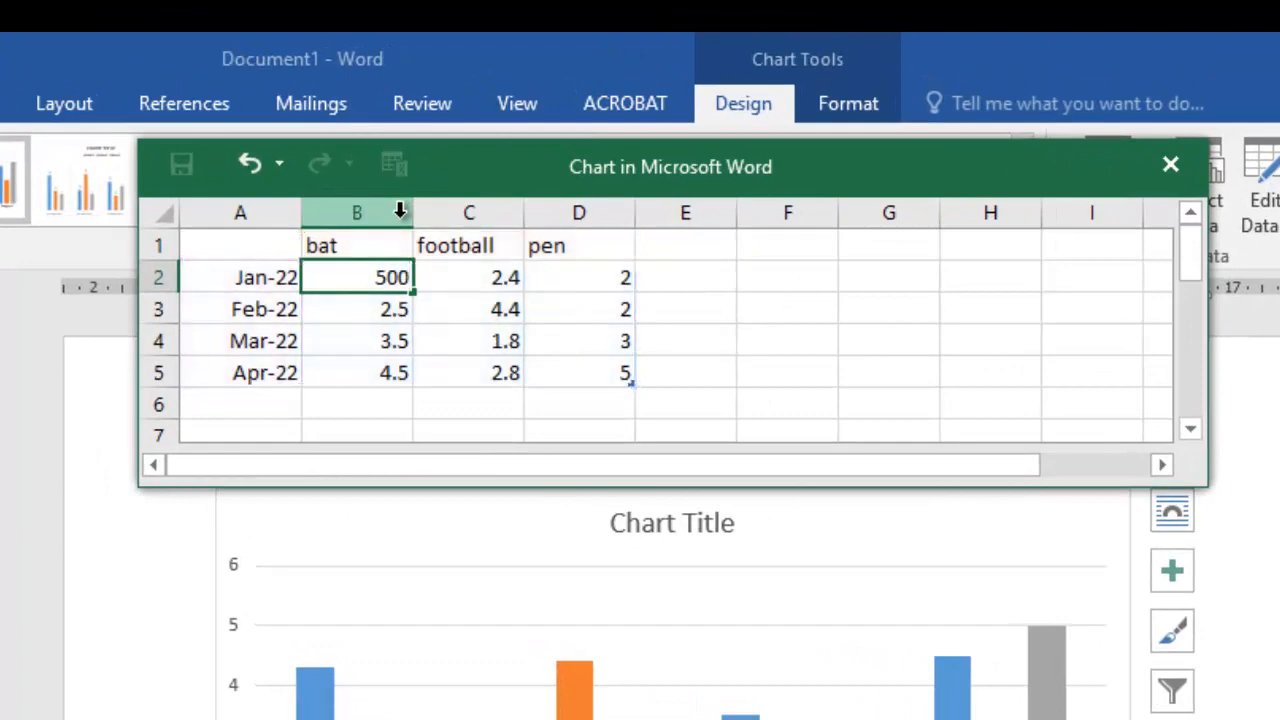
pyautogui.press('Return')
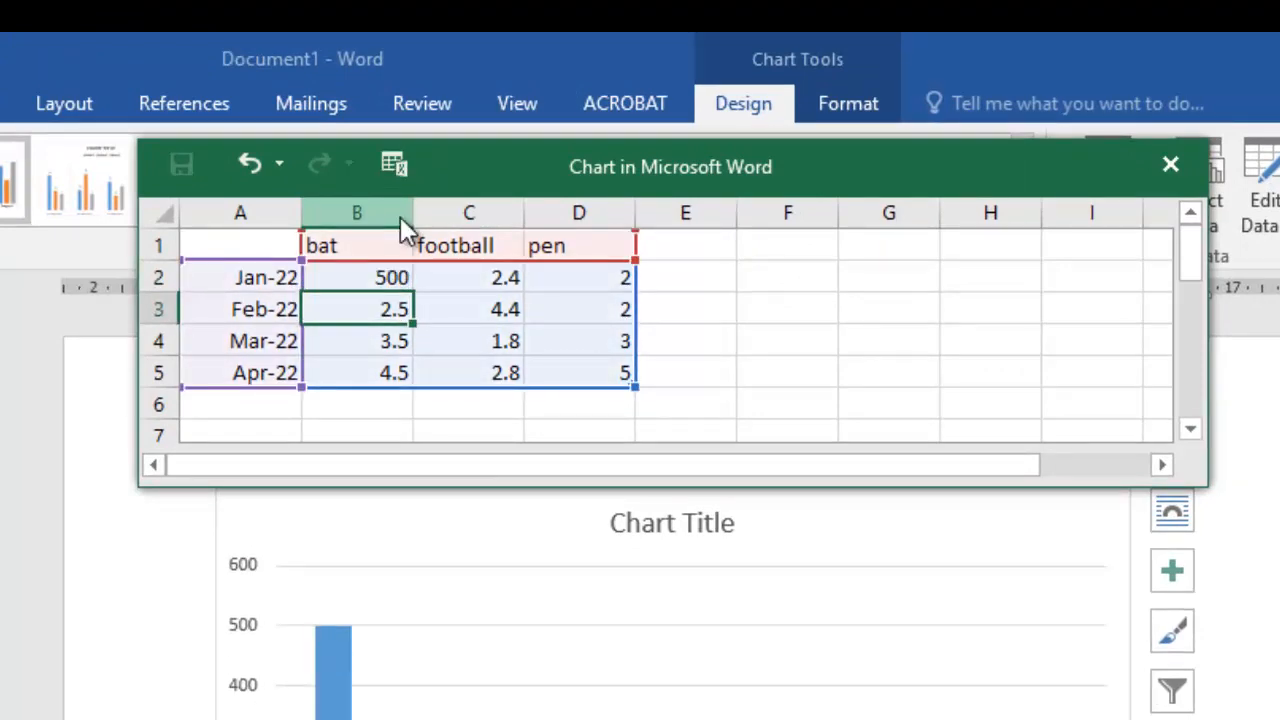
pyautogui.write('250')
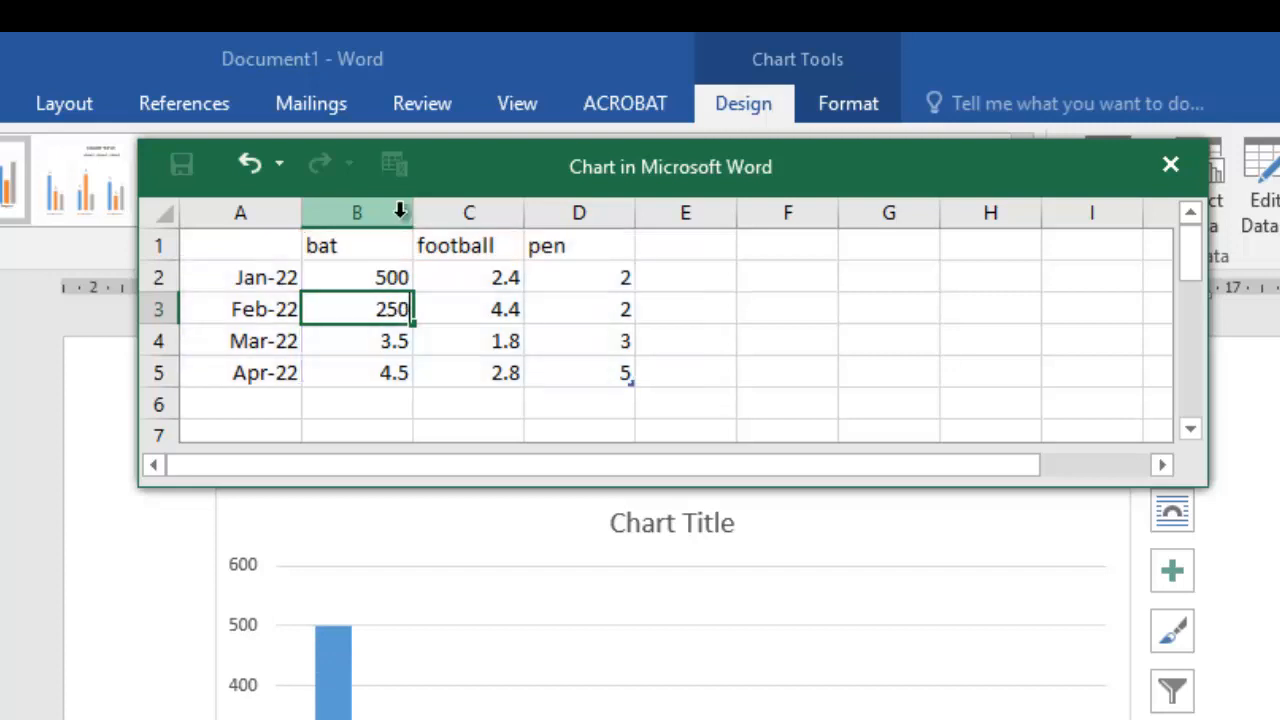
pyautogui.press('Return')
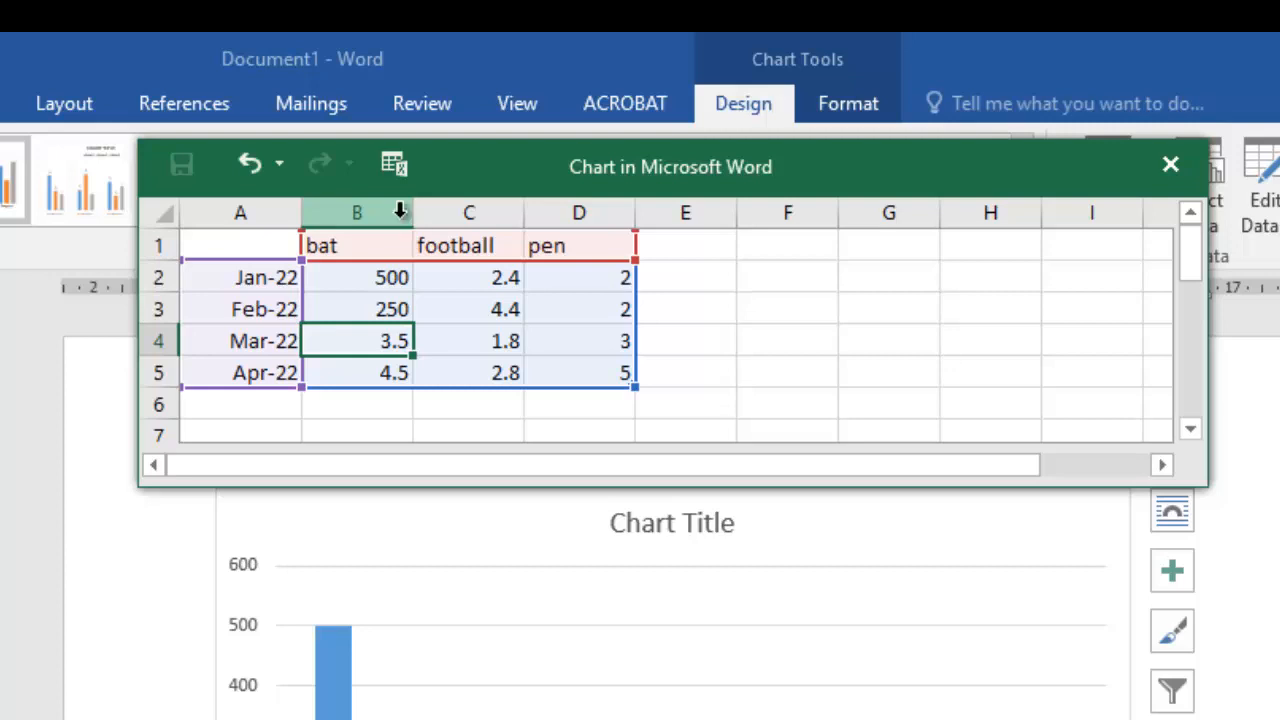
pyautogui.write('100')
pyautogui.press('Return')
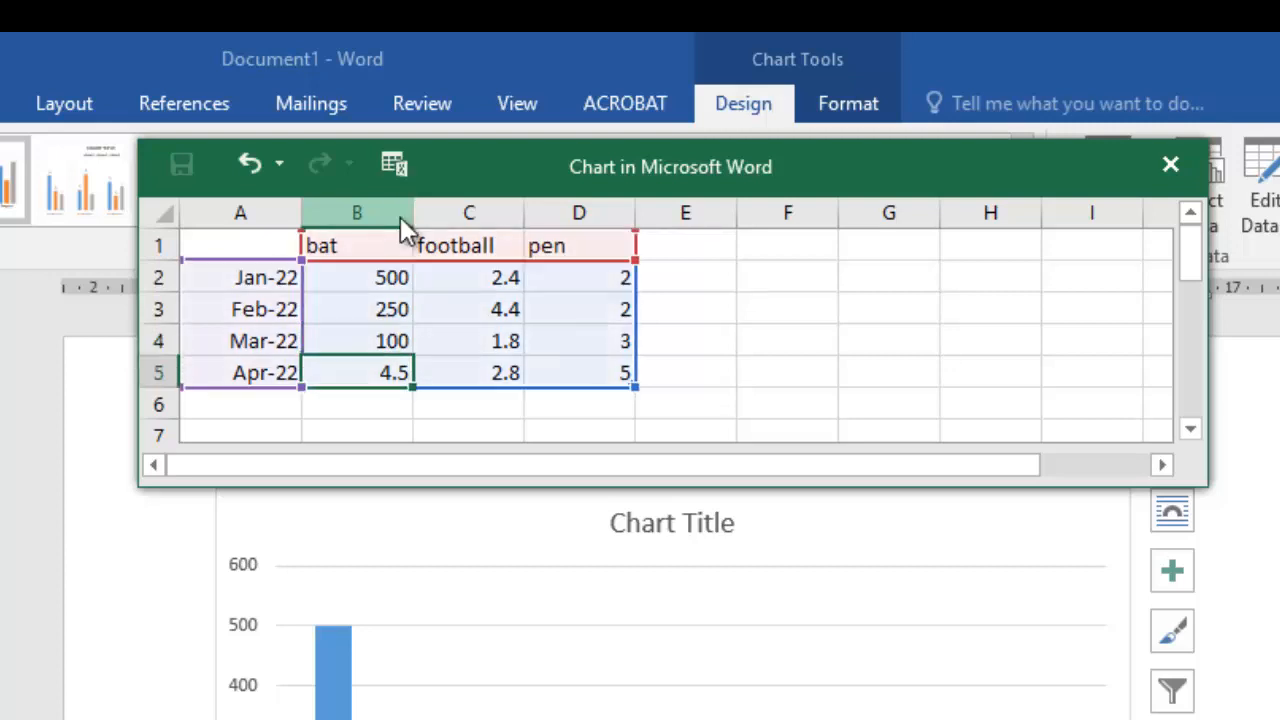
pyautogui.write('600')
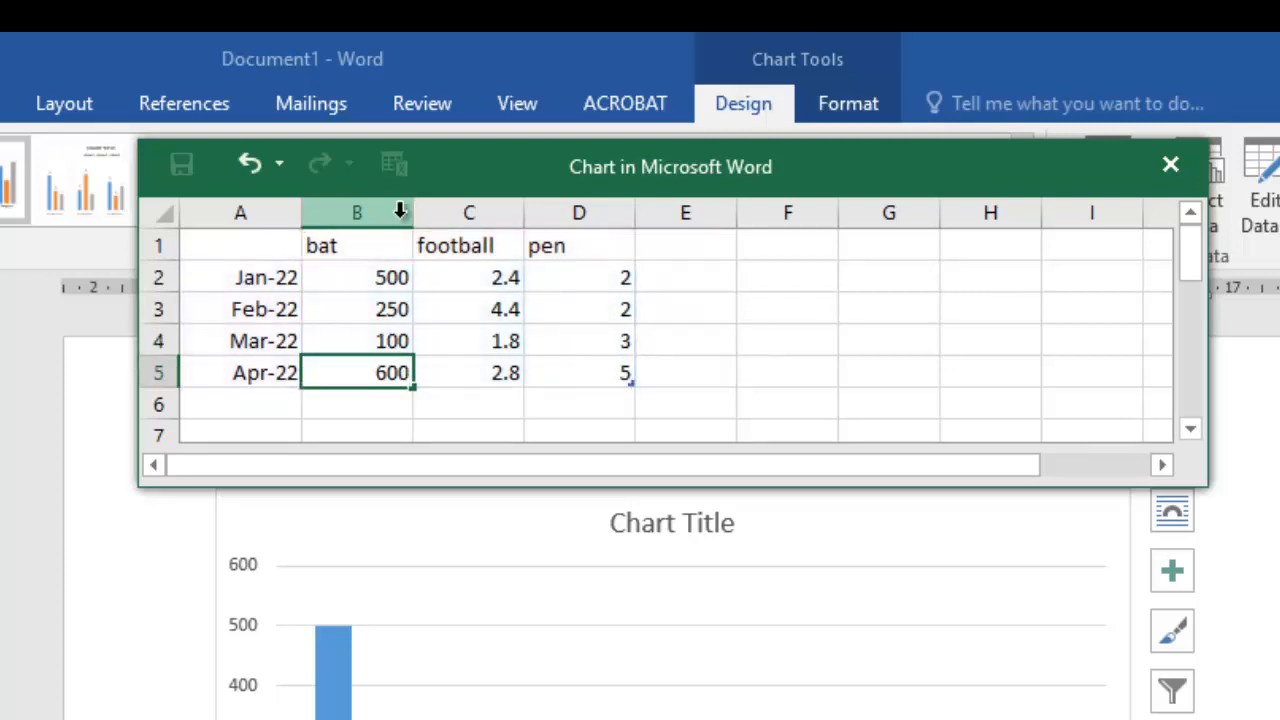
pyautogui.press('Return')
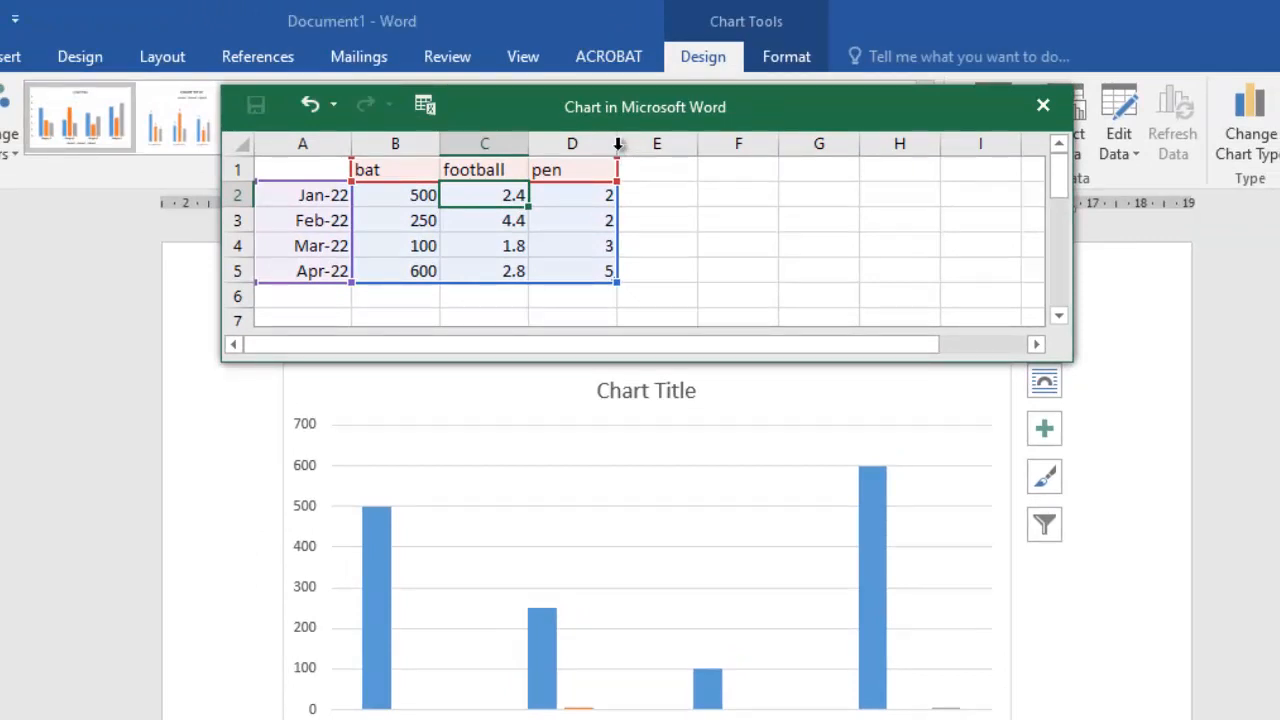
# - Set the football values for January to April to 50, 150, 200 and 20
pyautogui.write('50')
pyautogui.press('Return')
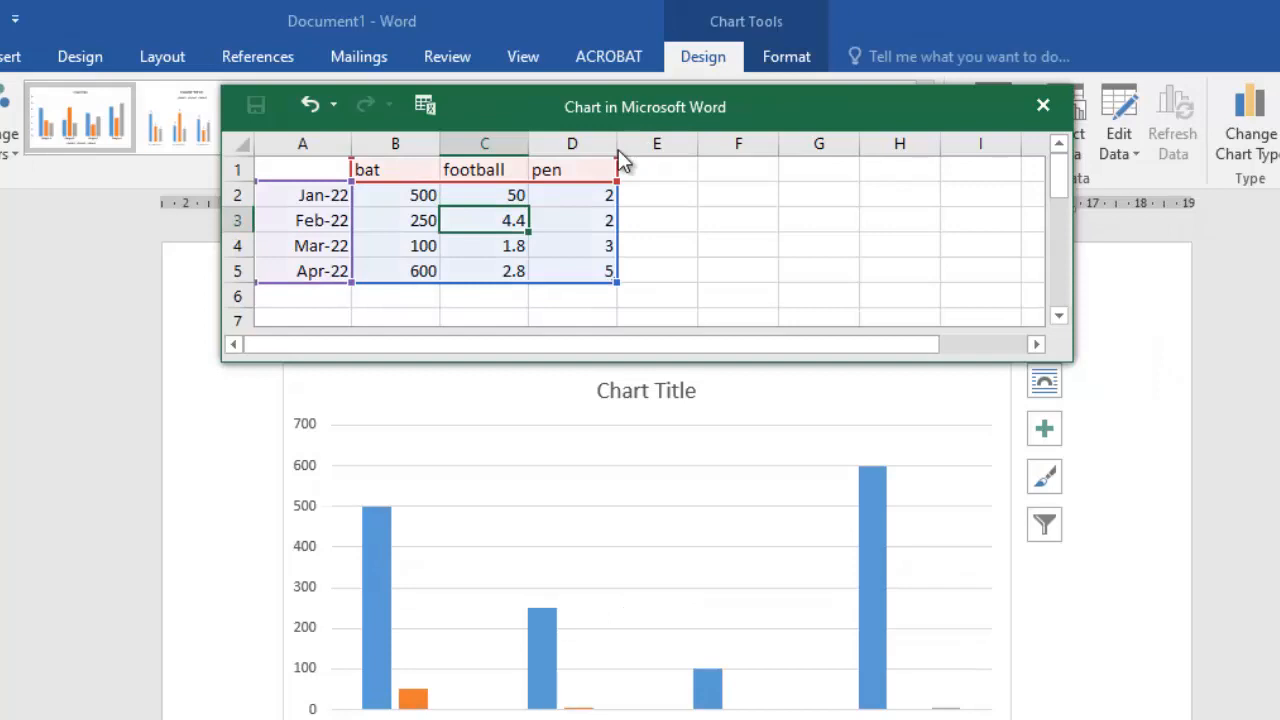
pyautogui.write('150')
pyautogui.press('Return')
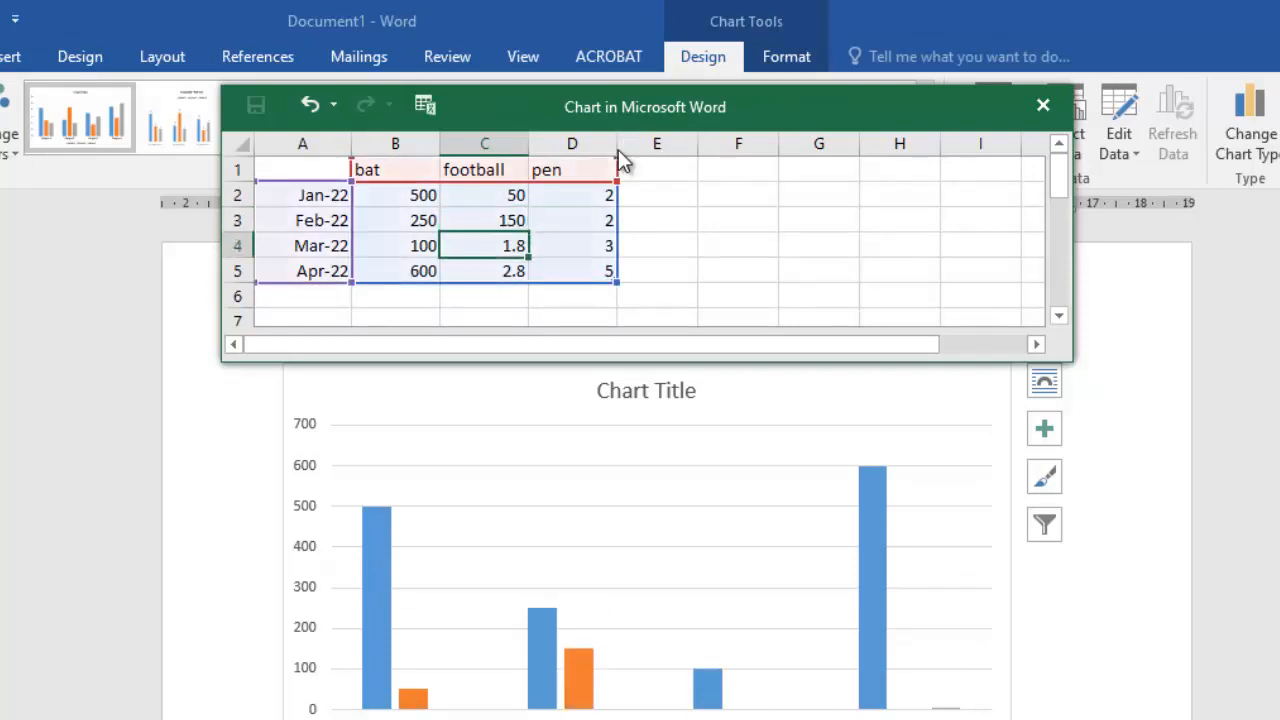
pyautogui.write('200')
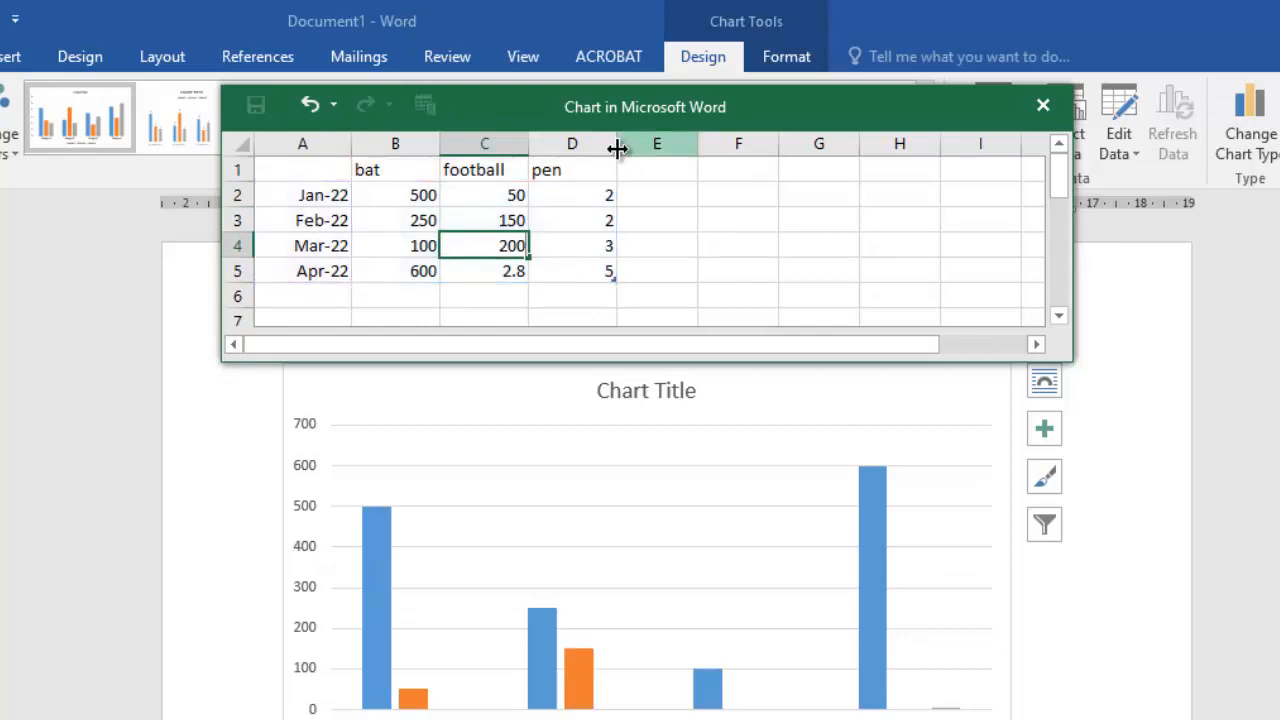
pyautogui.press('Return')
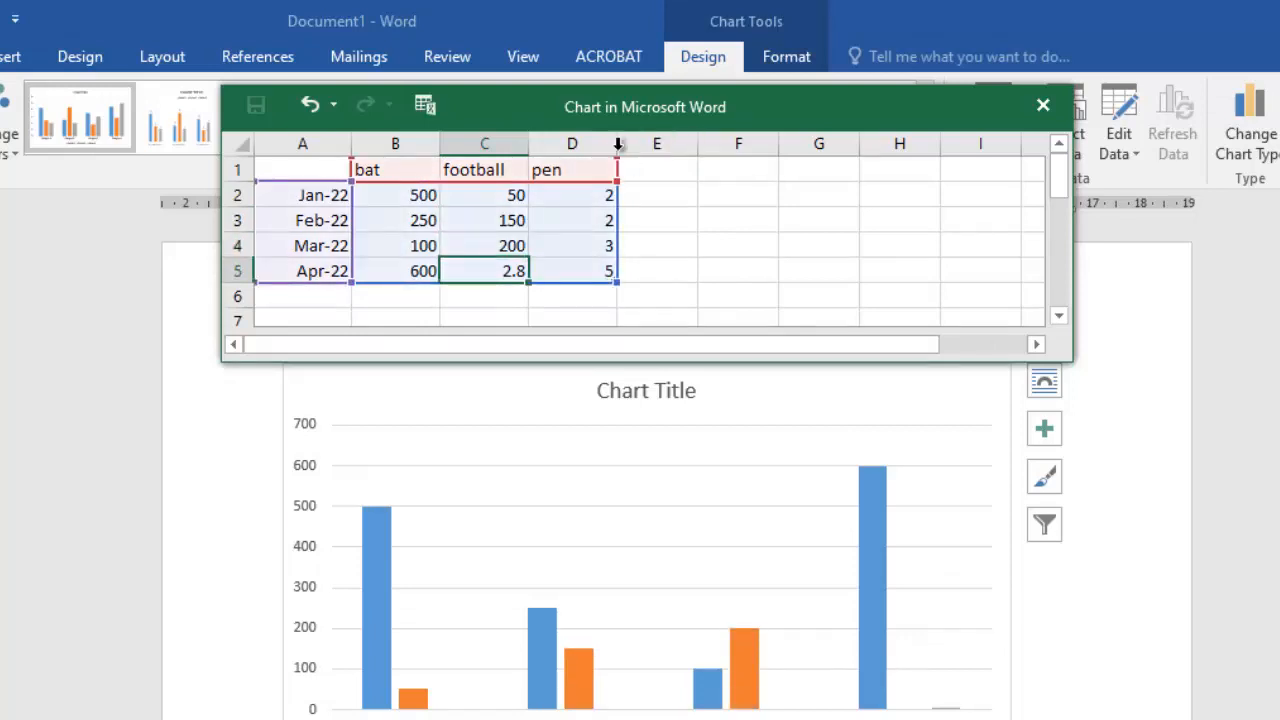
pyautogui.write('20')
pyautogui.press('Return')
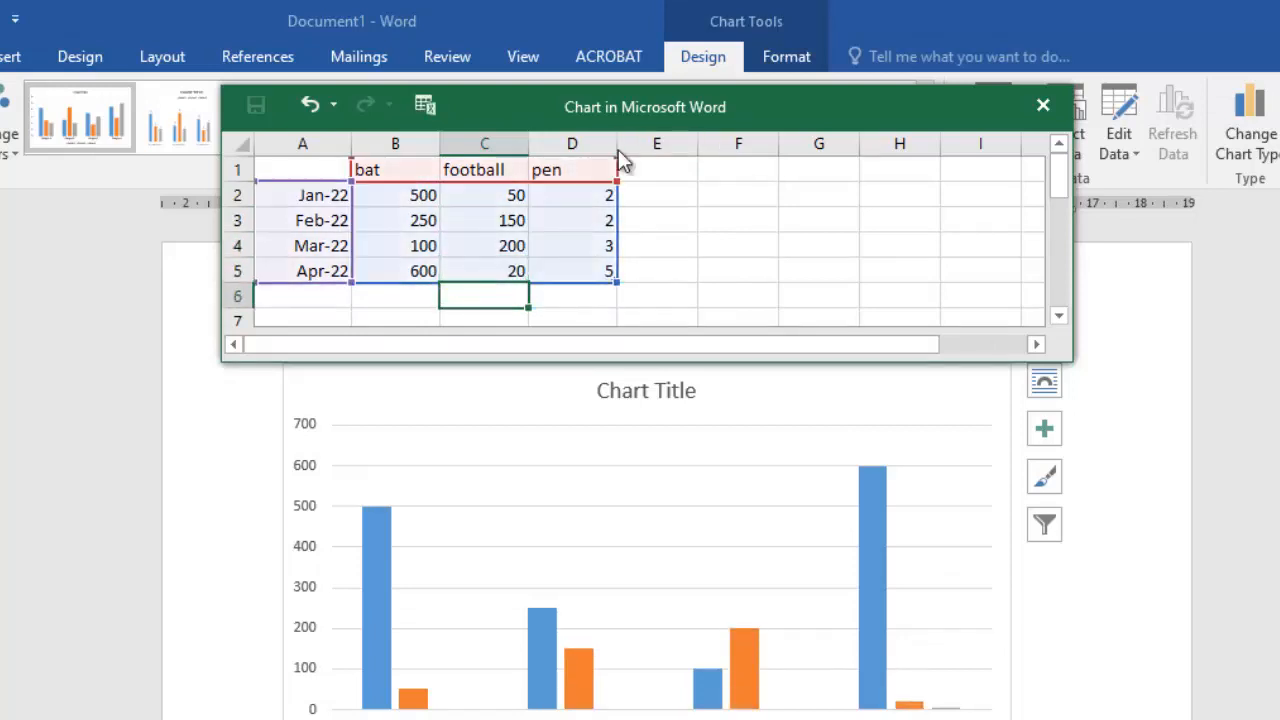
# - Set the pen values for January to April to 200, 500, 700 and 50, and close the chart's data sheet
pyautogui.click(588, 197)
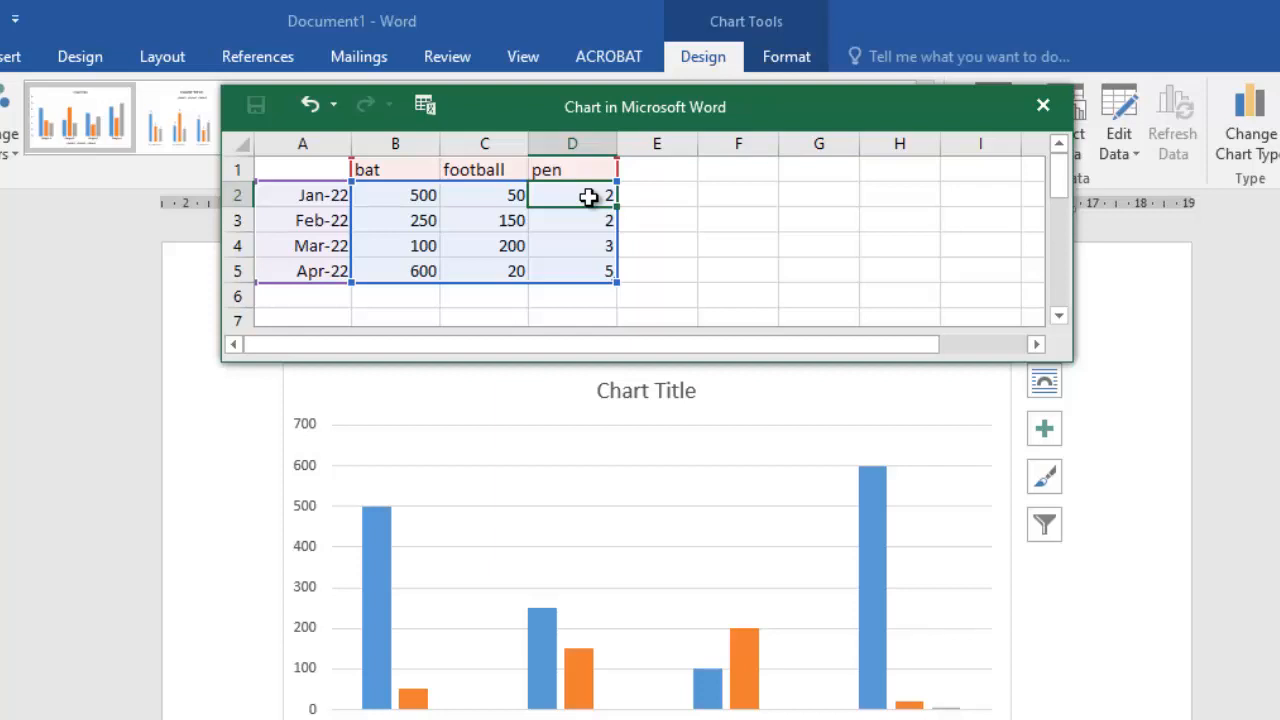
pyautogui.write('200')
pyautogui.press('Return')
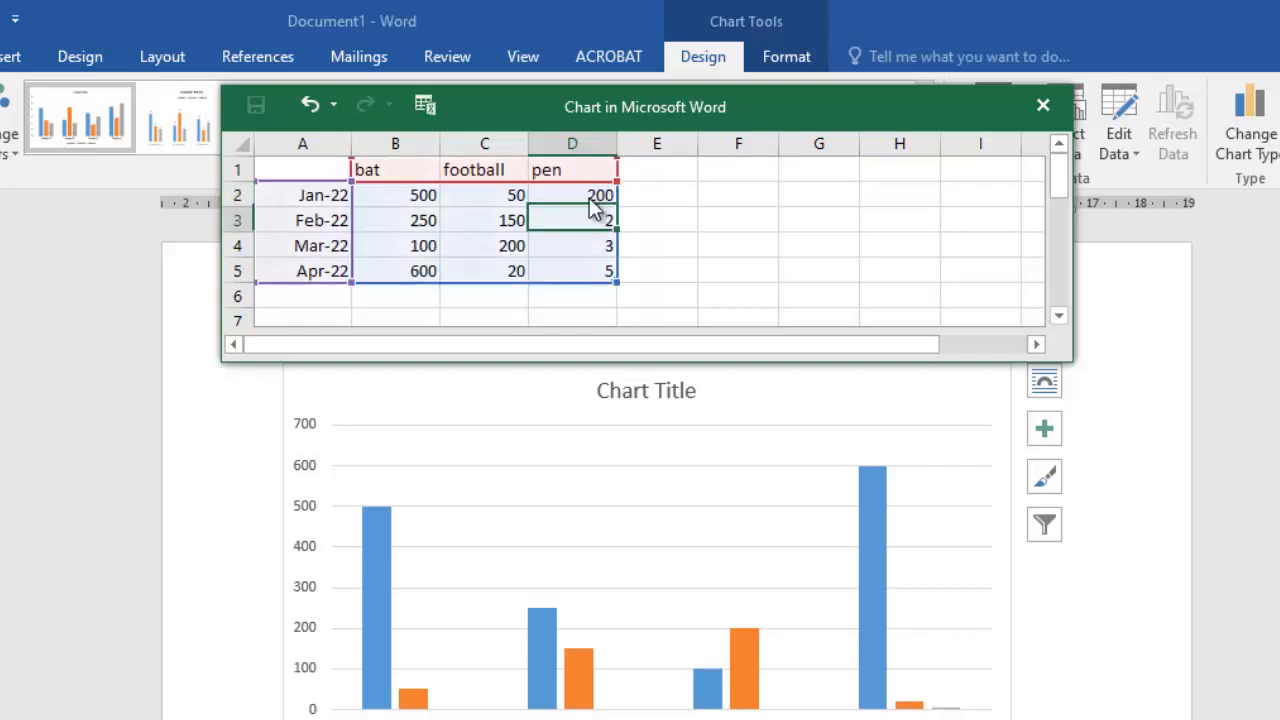
pyautogui.write('500')
pyautogui.press('Return')
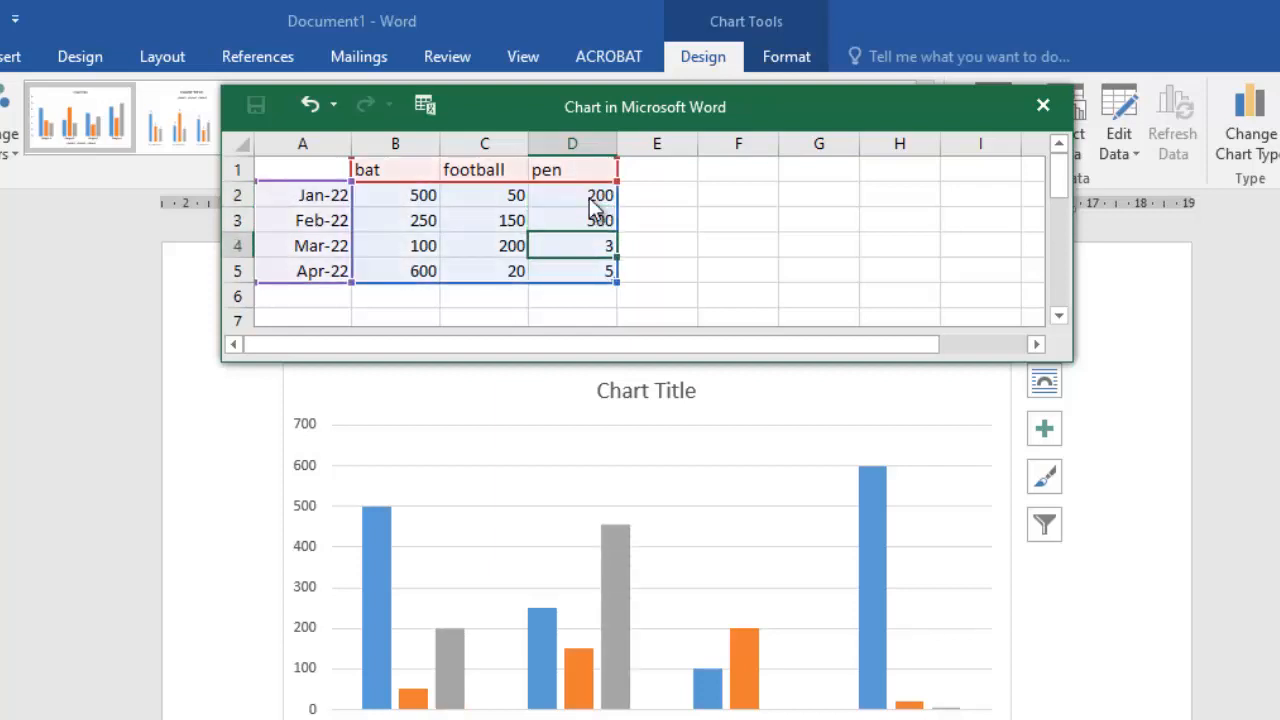
pyautogui.write('700')
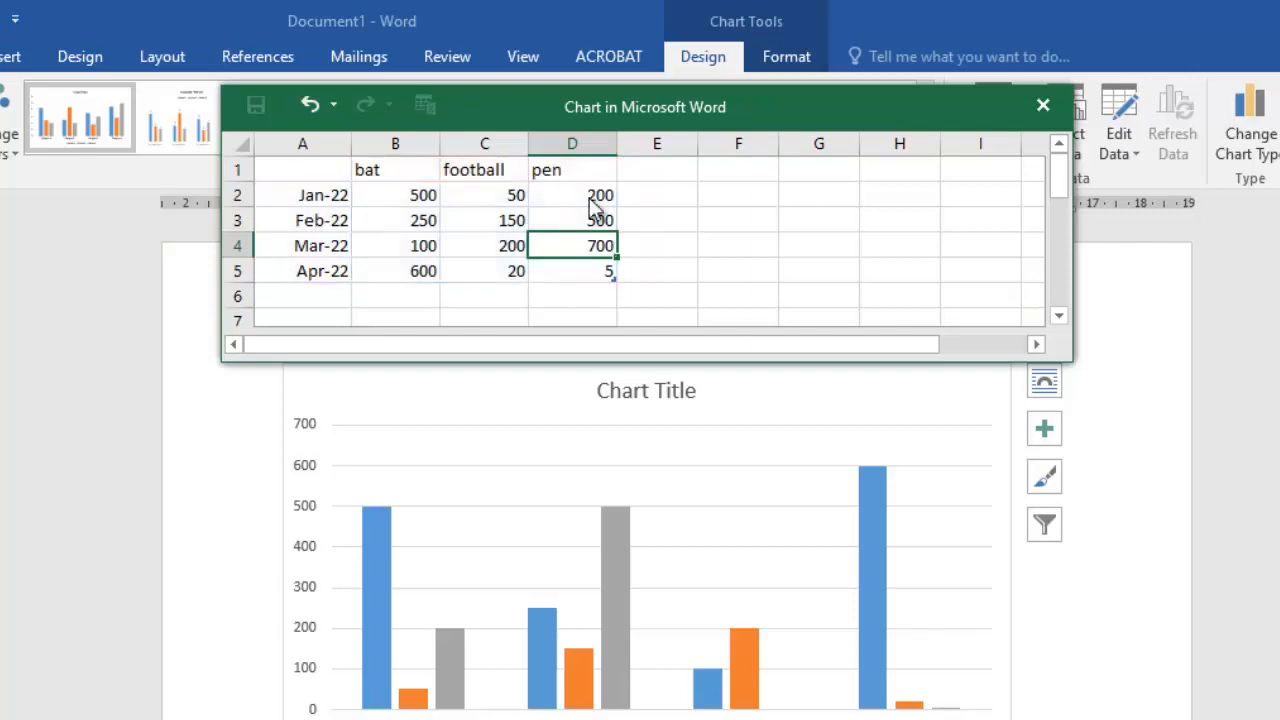
pyautogui.press('Return')
pyautogui.write('50')
pyautogui.press('Return')
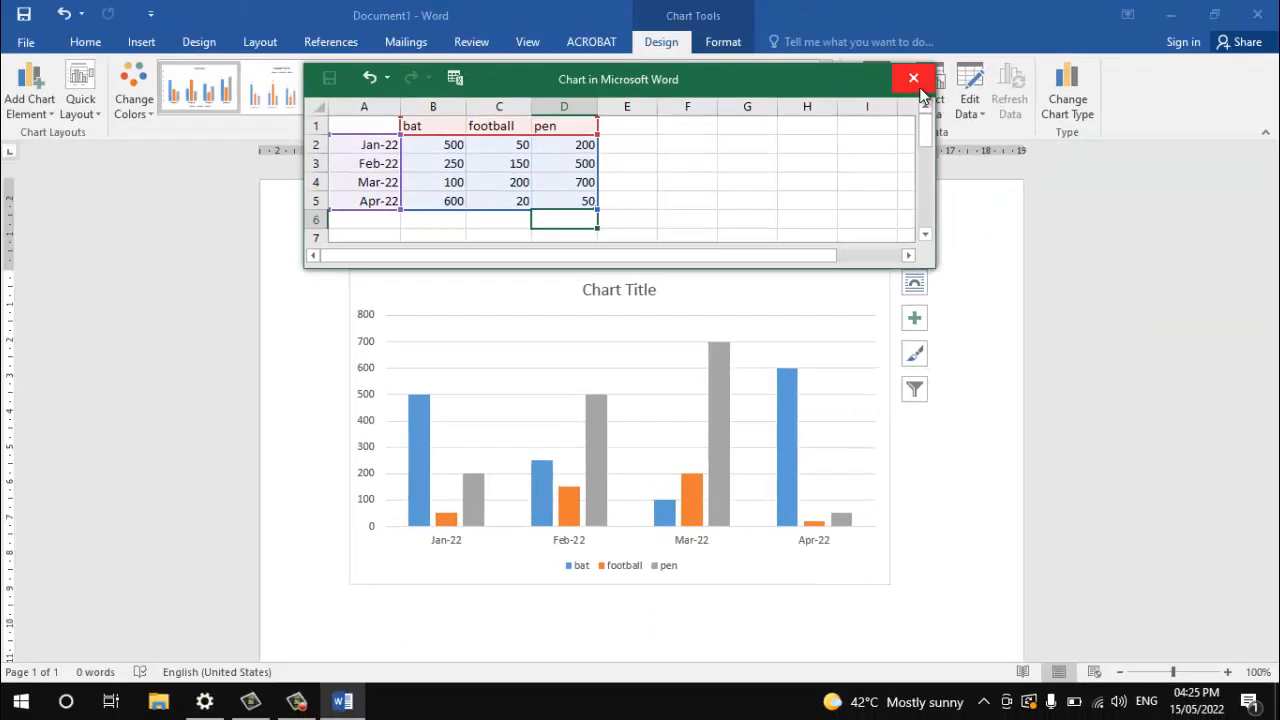
pyautogui.click(914, 79)
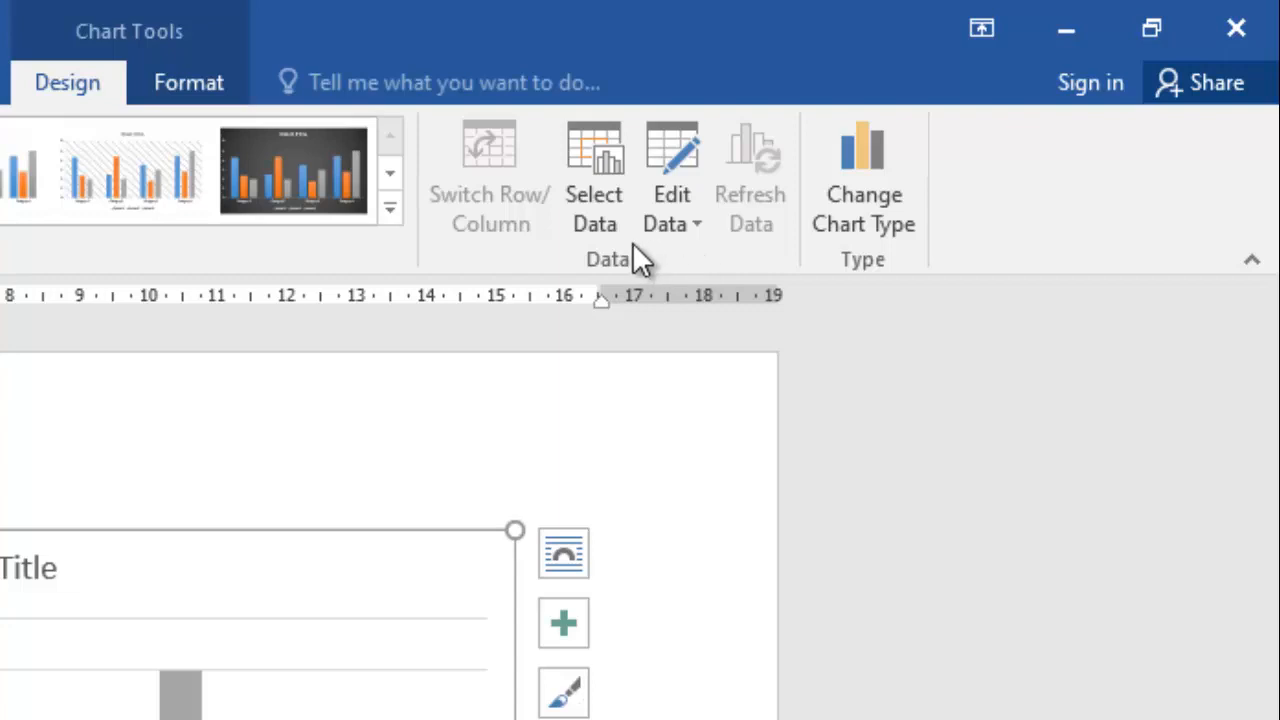
# - Open the chart's data in Excel to view the full worksheet, and close it without editing
pyautogui.click(700, 224)
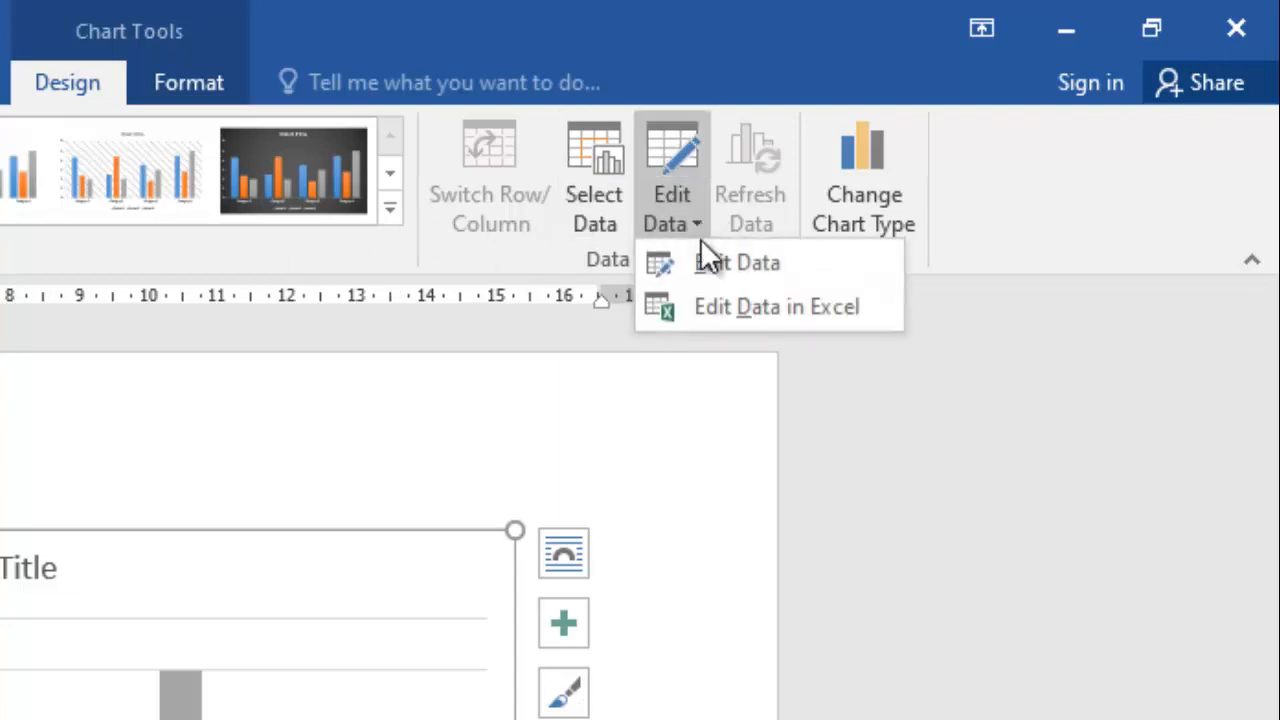
pyautogui.click(702, 314)
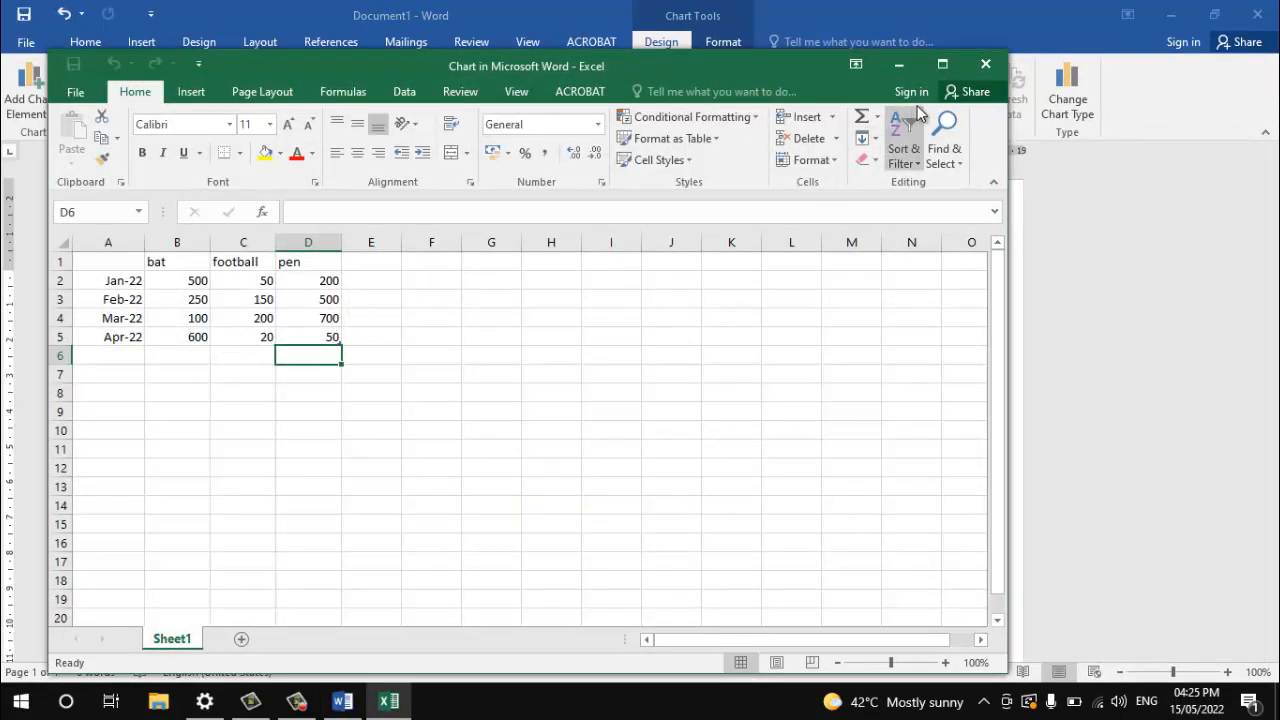
pyautogui.click(986, 65)
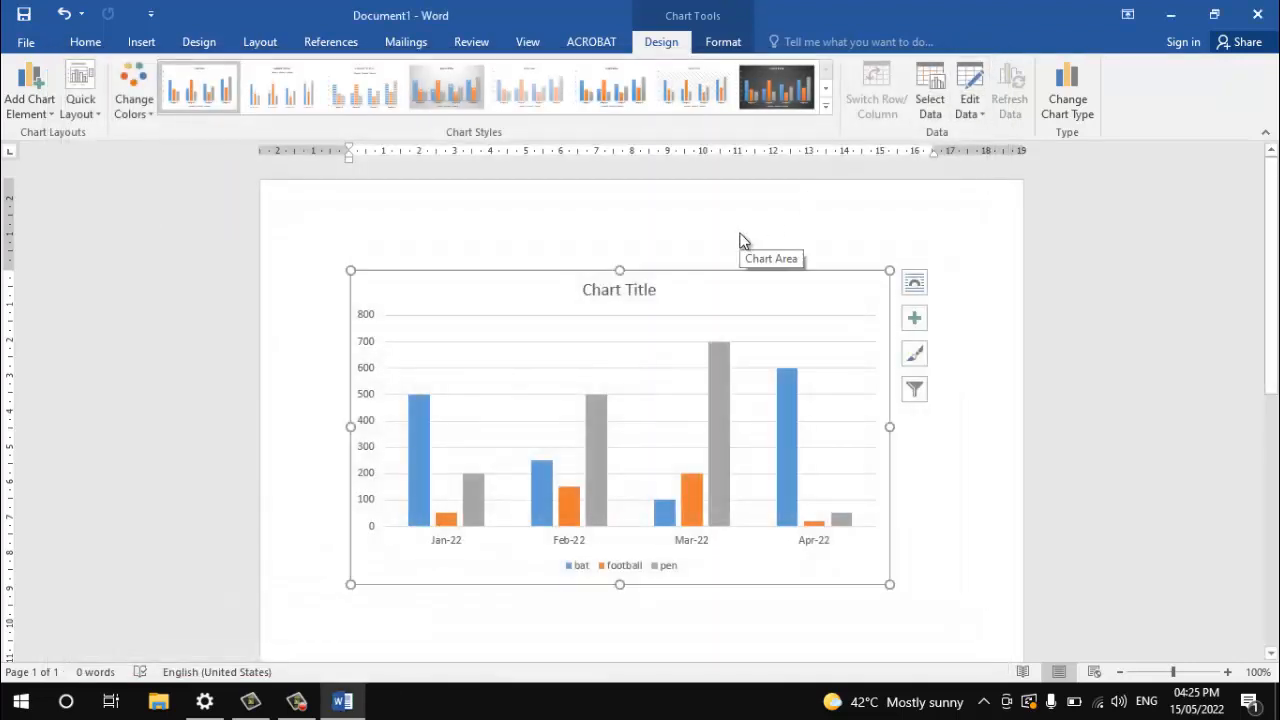